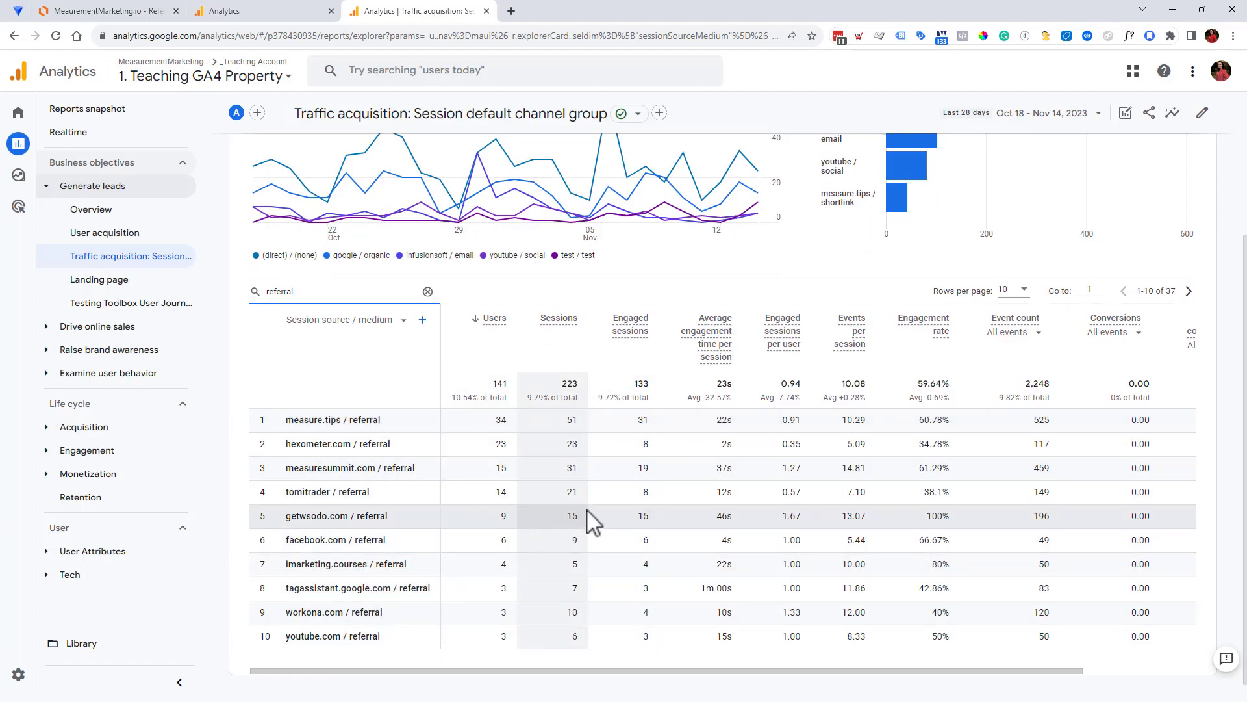
Step: Show 50 rows per page in the session source / medium table filtered by referral
{"action": "scroll", "coordinate": [588, 513], "scroll_direction": "up", "scroll_amount": 1}
{"action": "scroll", "coordinate": [582, 503], "scroll_direction": "down", "scroll_amount": 1}
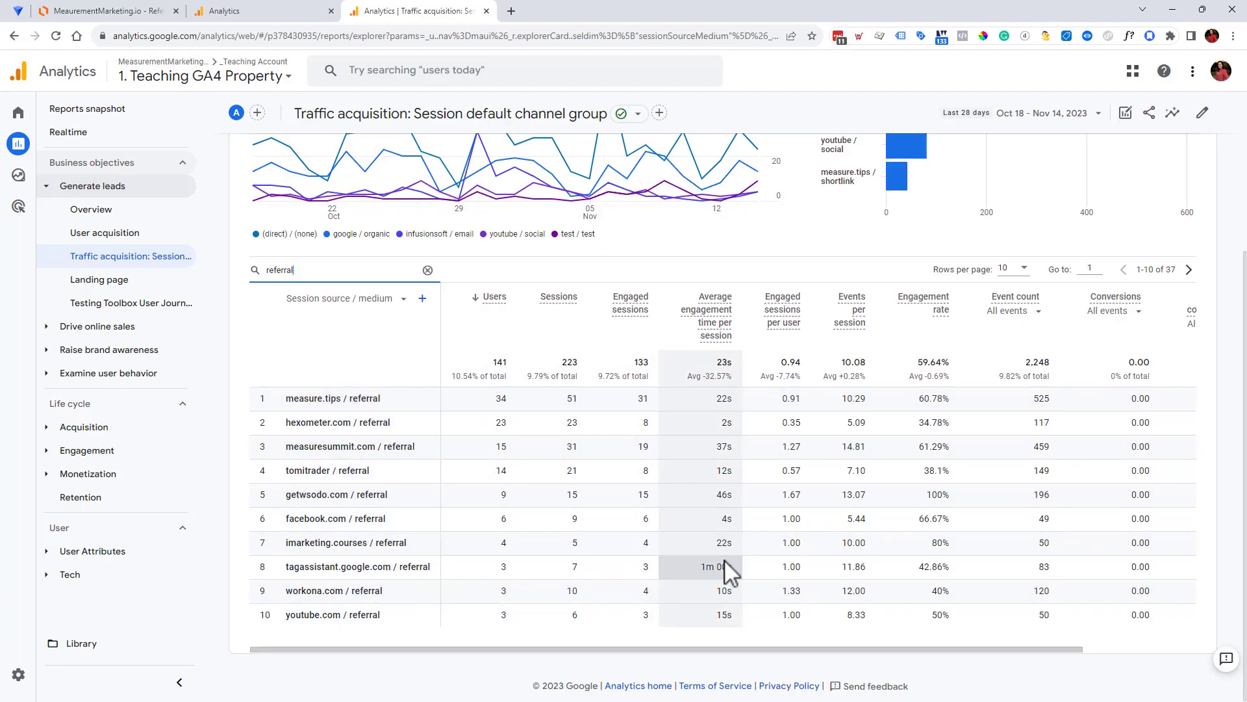
{"action": "scroll", "coordinate": [724, 560], "scroll_direction": "up", "scroll_amount": 1}
{"action": "scroll", "coordinate": [725, 558], "scroll_direction": "down", "scroll_amount": 1}
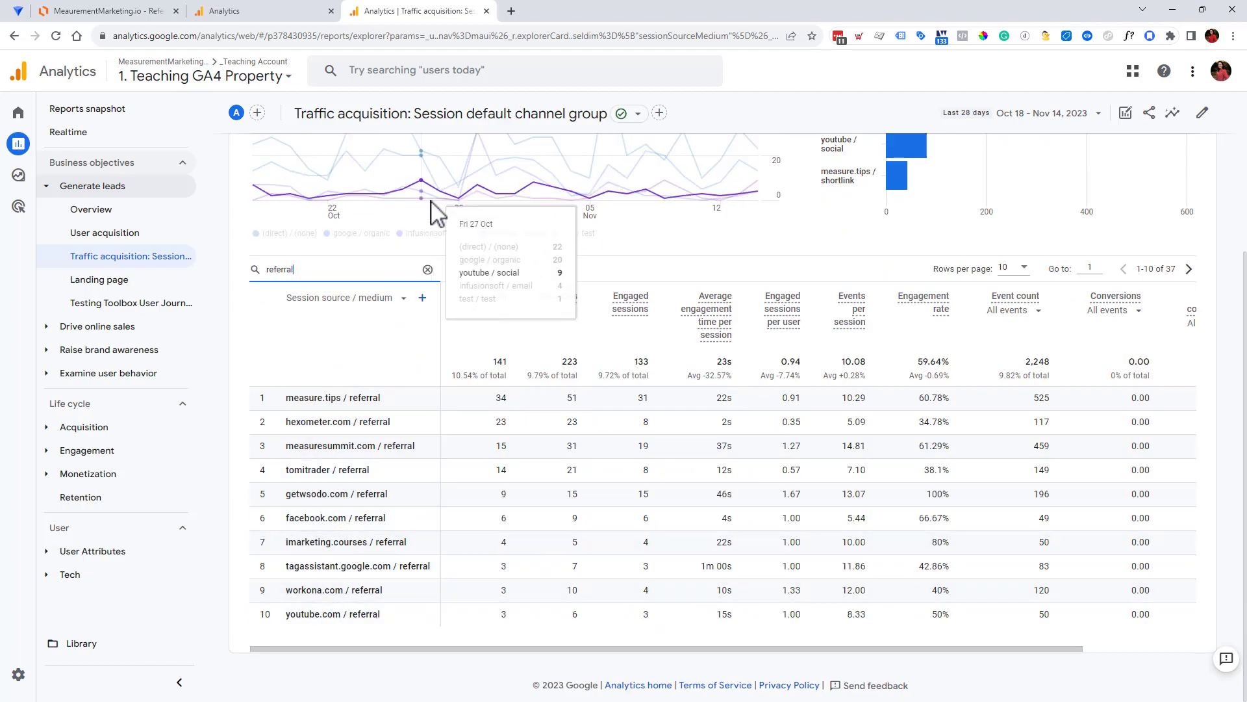
{"action": "scroll", "coordinate": [546, 357], "scroll_direction": "up", "scroll_amount": 1}
{"action": "scroll", "coordinate": [537, 362], "scroll_direction": "down", "scroll_amount": 1}
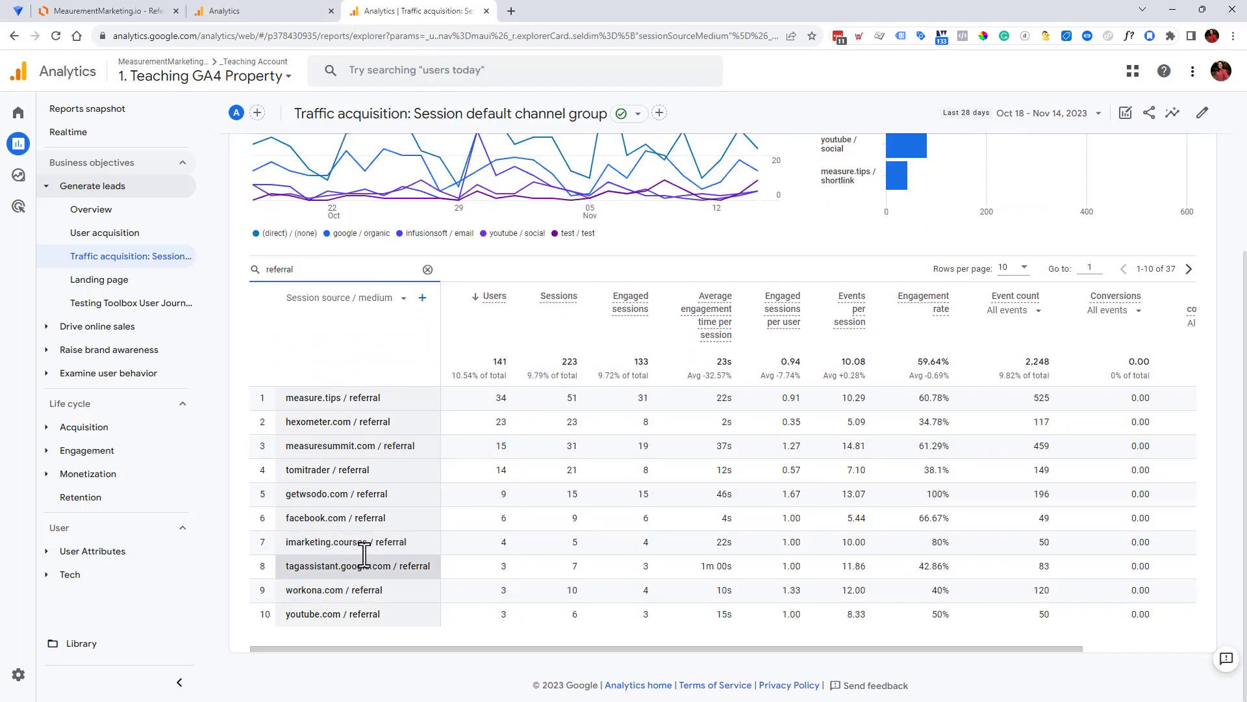
{"action": "scroll", "coordinate": [909, 559], "scroll_direction": "up", "scroll_amount": 1}
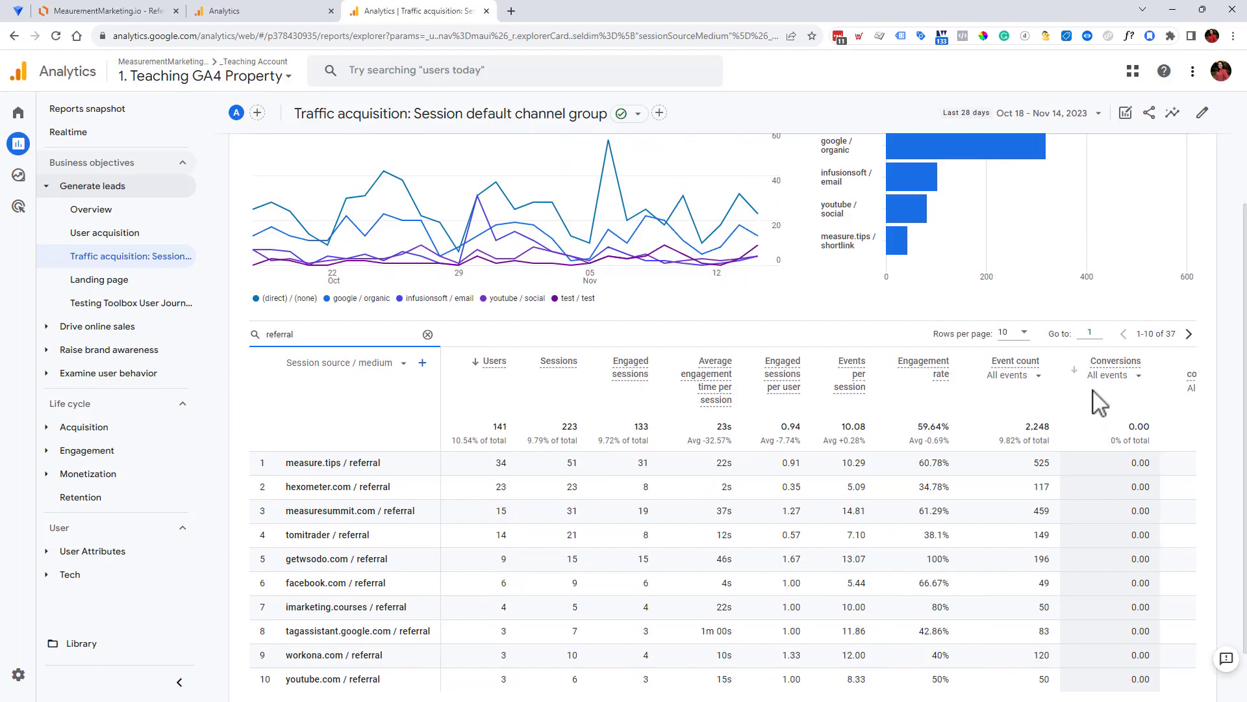
{"action": "left_click", "coordinate": [1014, 334]}
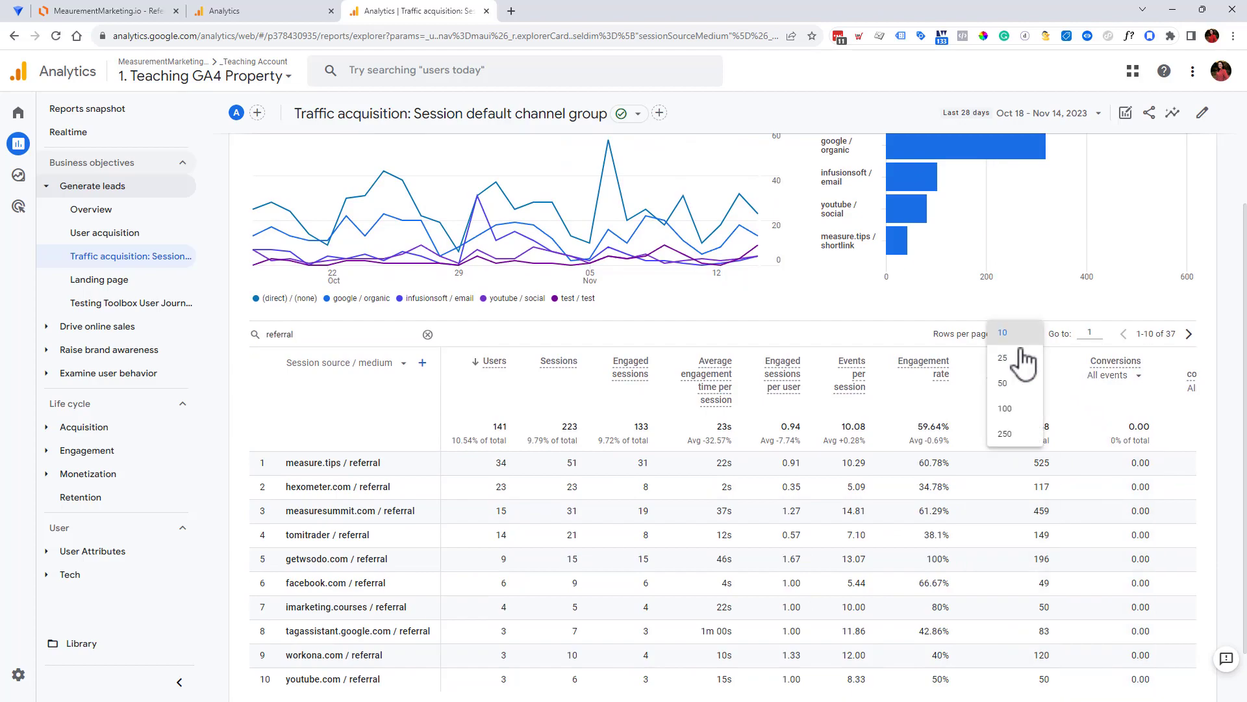
{"action": "left_click", "coordinate": [1017, 382]}
Step: Examine the full list of referral sources, including measure.tips, seriouslysimplemarketing.com and measuresummit.com, for domains that should not count as referrals
{"action": "scroll", "coordinate": [718, 488], "scroll_direction": "down", "scroll_amount": 2}
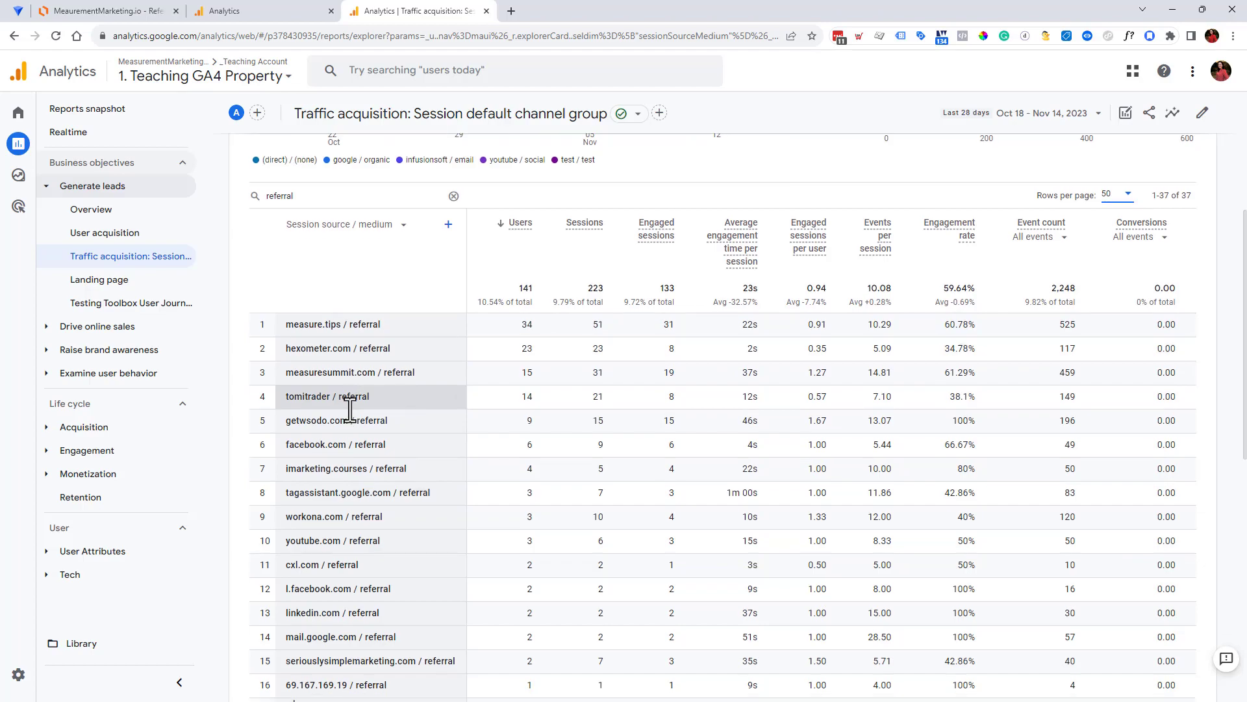
{"action": "left_click_drag", "start_coordinate": [345, 333], "coordinate": [283, 334]}
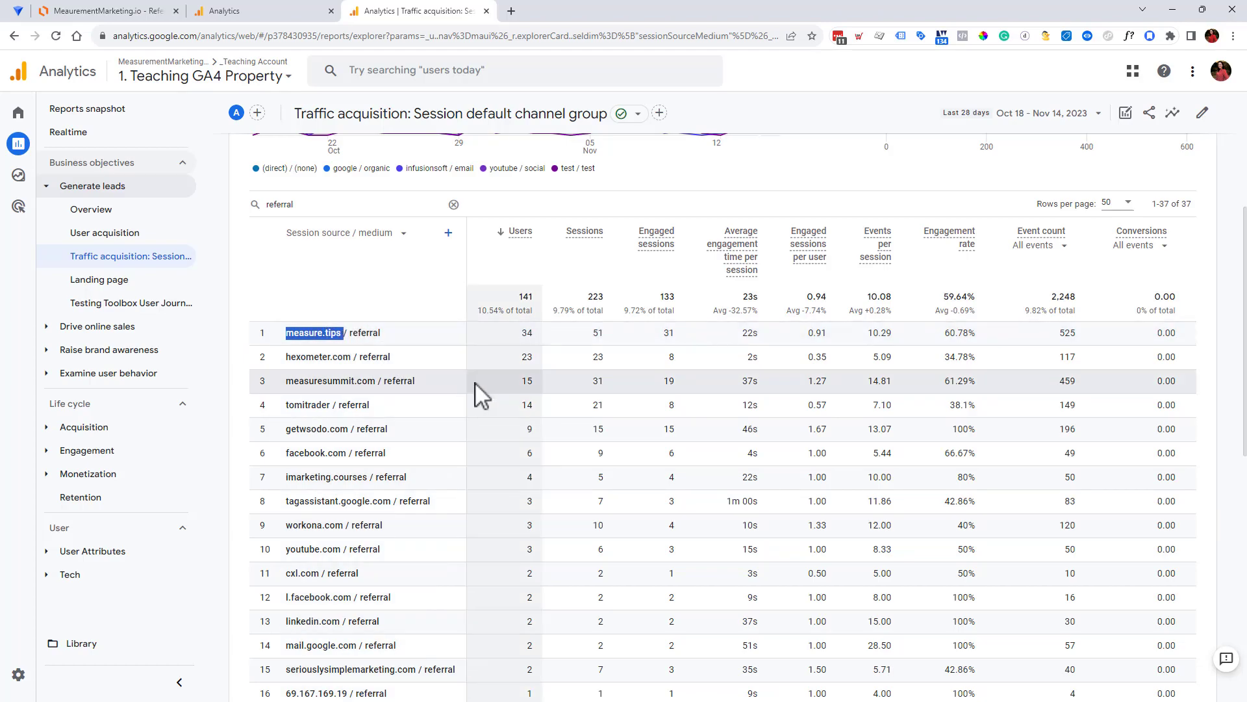
{"action": "triple_click", "coordinate": [326, 332]}
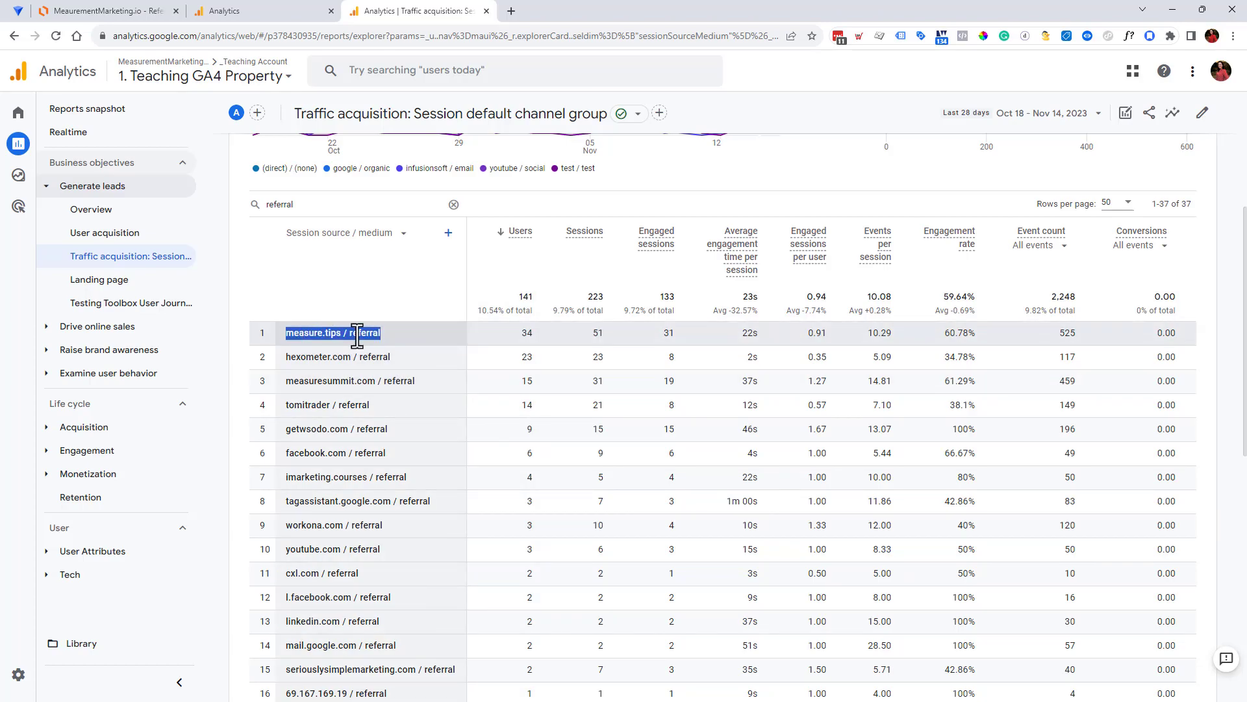
{"action": "scroll", "coordinate": [326, 334], "scroll_direction": "down", "scroll_amount": 2}
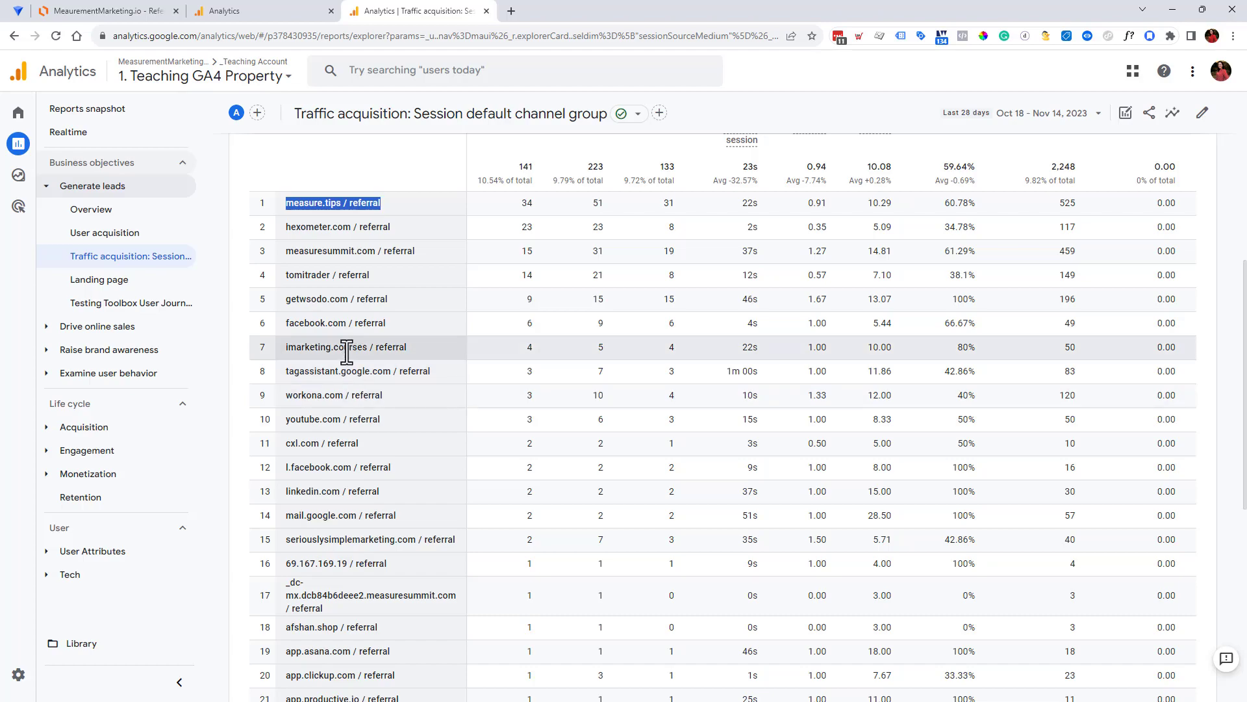
{"action": "scroll", "coordinate": [373, 348], "scroll_direction": "down", "scroll_amount": 4}
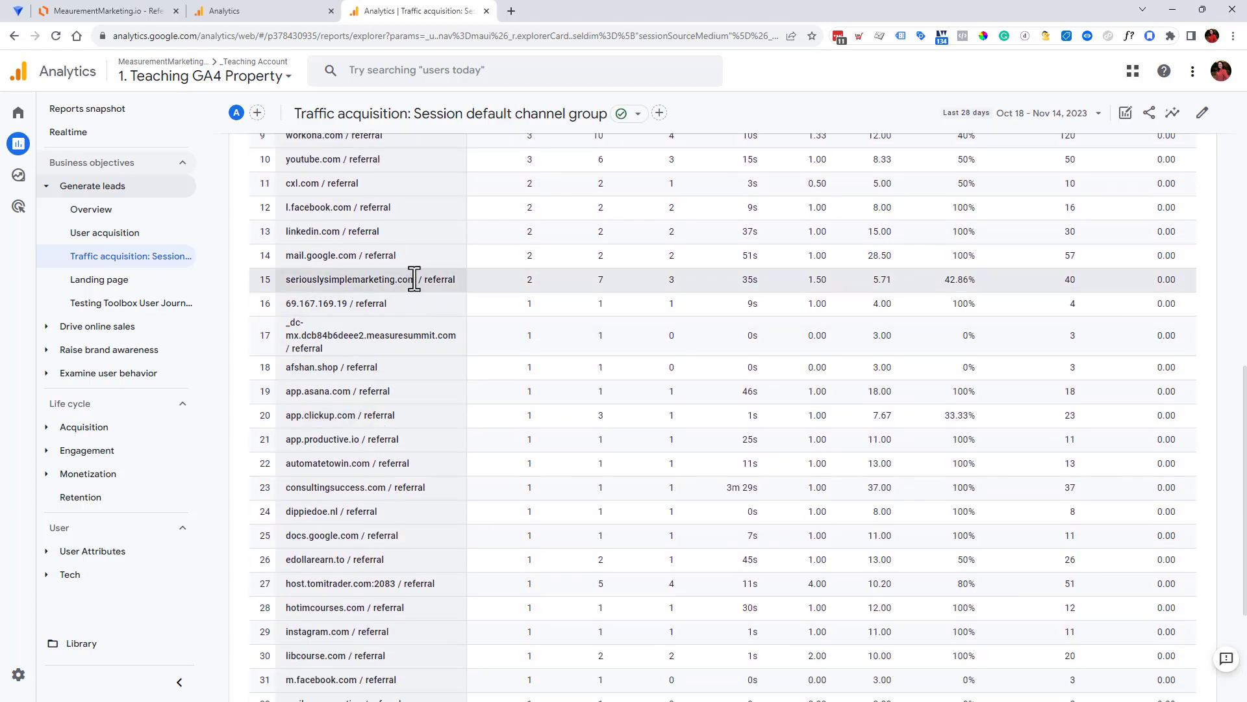
{"action": "left_click_drag", "start_coordinate": [415, 279], "coordinate": [278, 286]}
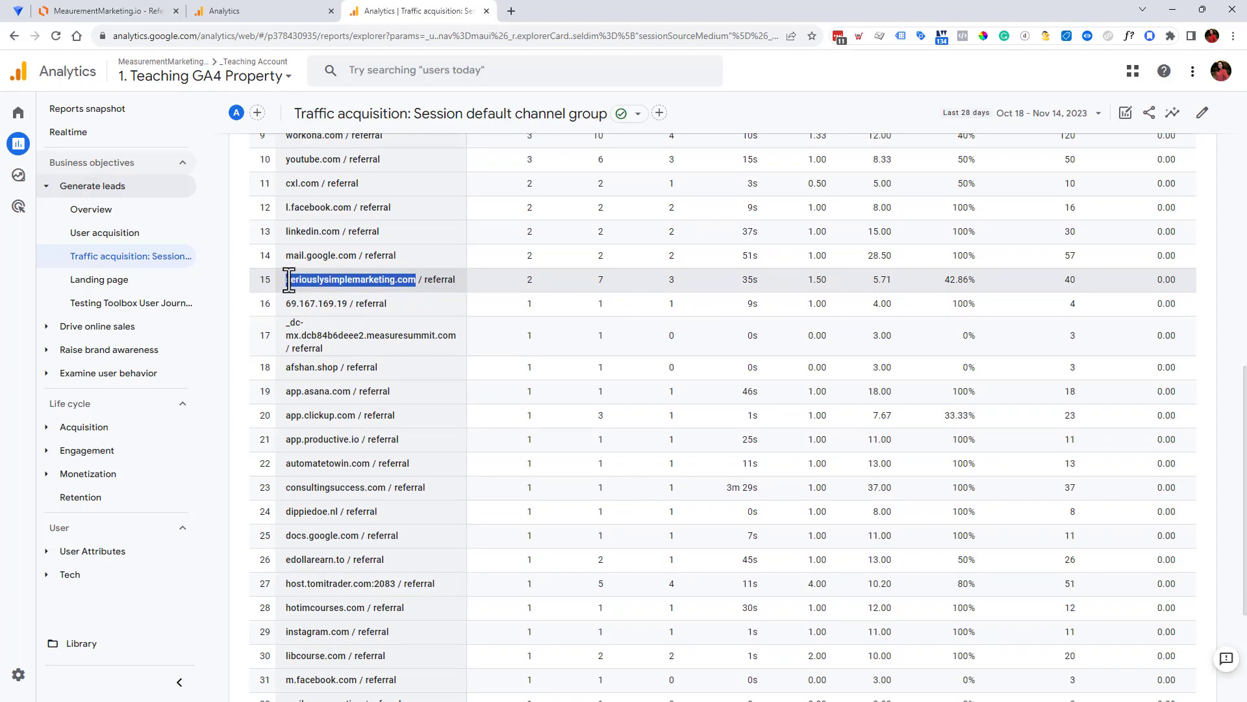
{"action": "left_click", "coordinate": [442, 279]}
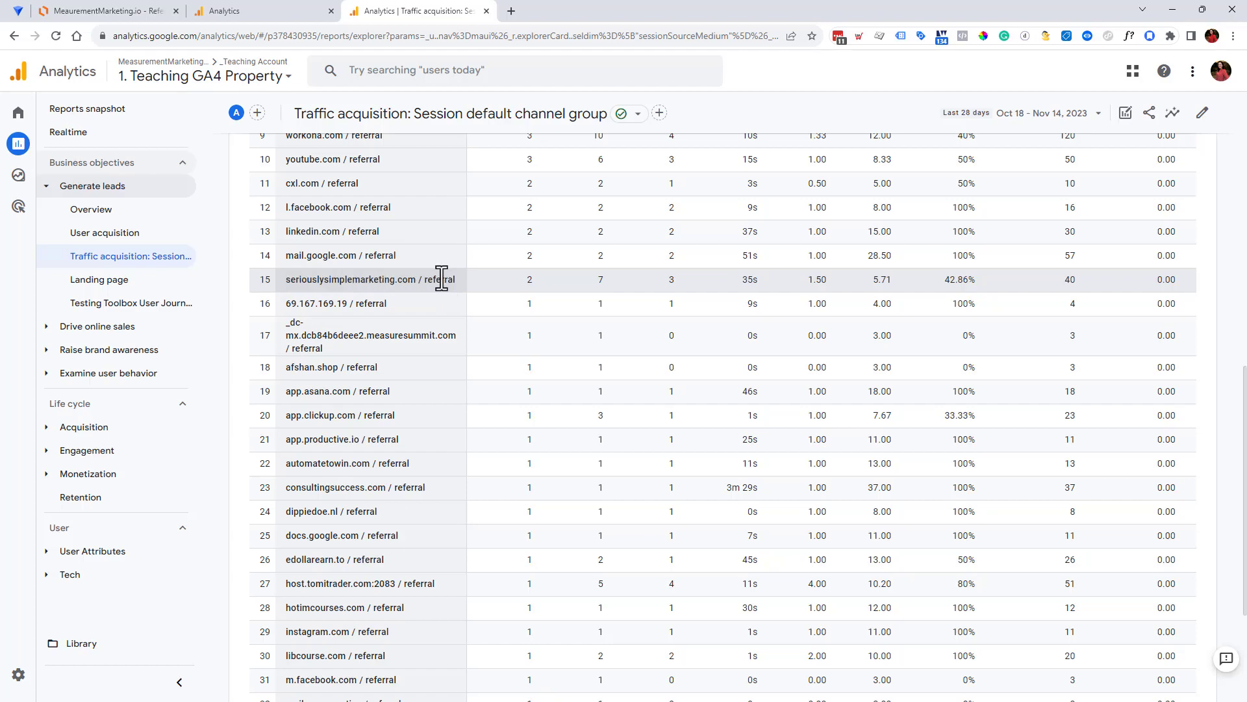
{"action": "triple_click", "coordinate": [383, 280]}
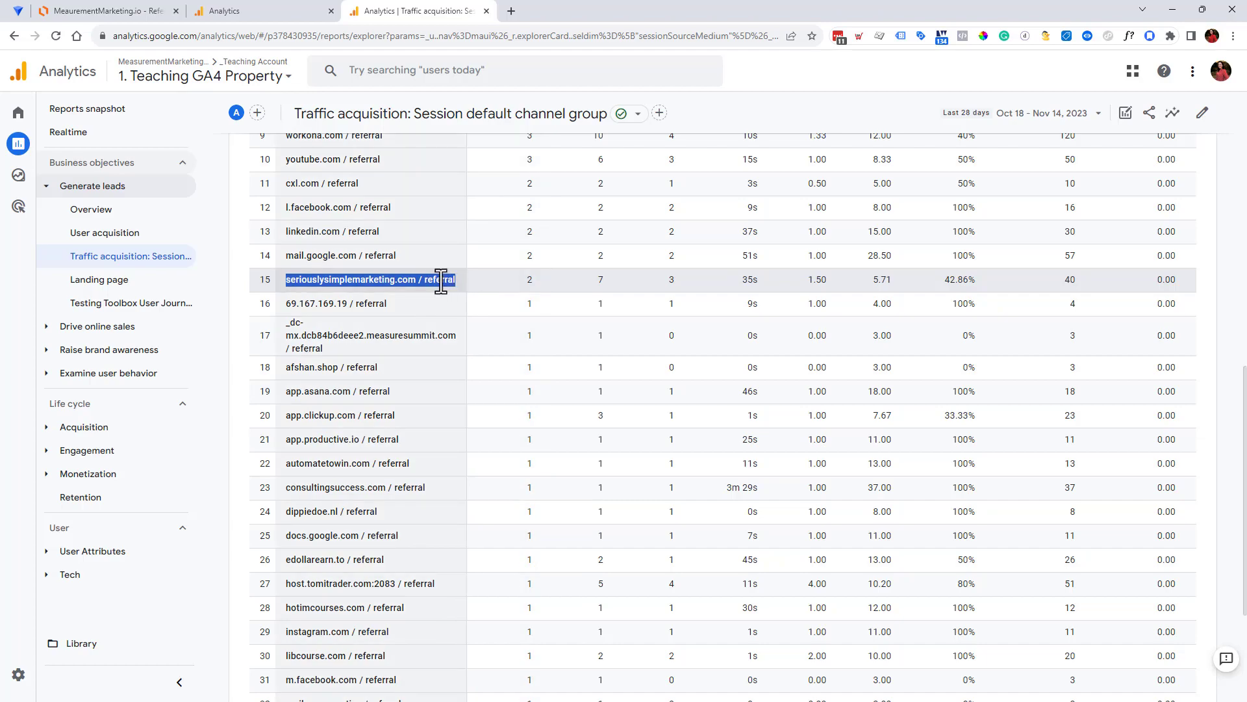
{"action": "scroll", "coordinate": [299, 538], "scroll_direction": "down", "scroll_amount": 3}
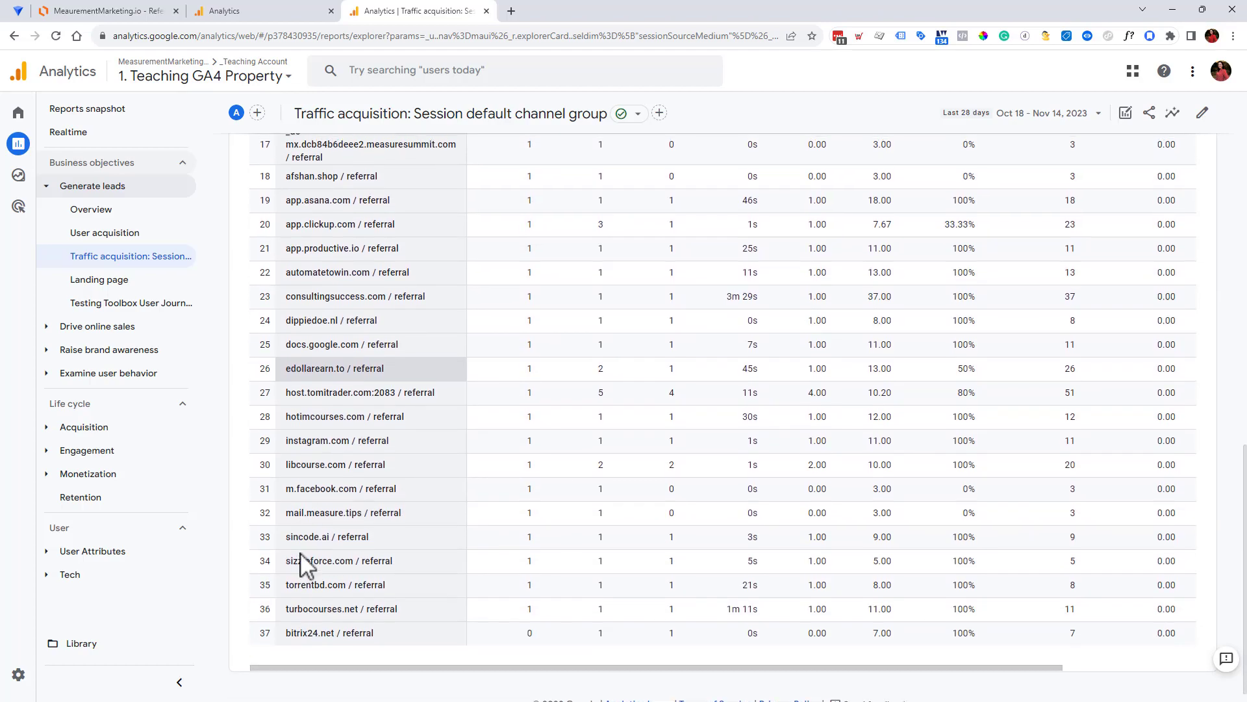
{"action": "scroll", "coordinate": [300, 553], "scroll_direction": "up", "scroll_amount": 6}
{"action": "scroll", "coordinate": [311, 559], "scroll_direction": "up", "scroll_amount": 3}
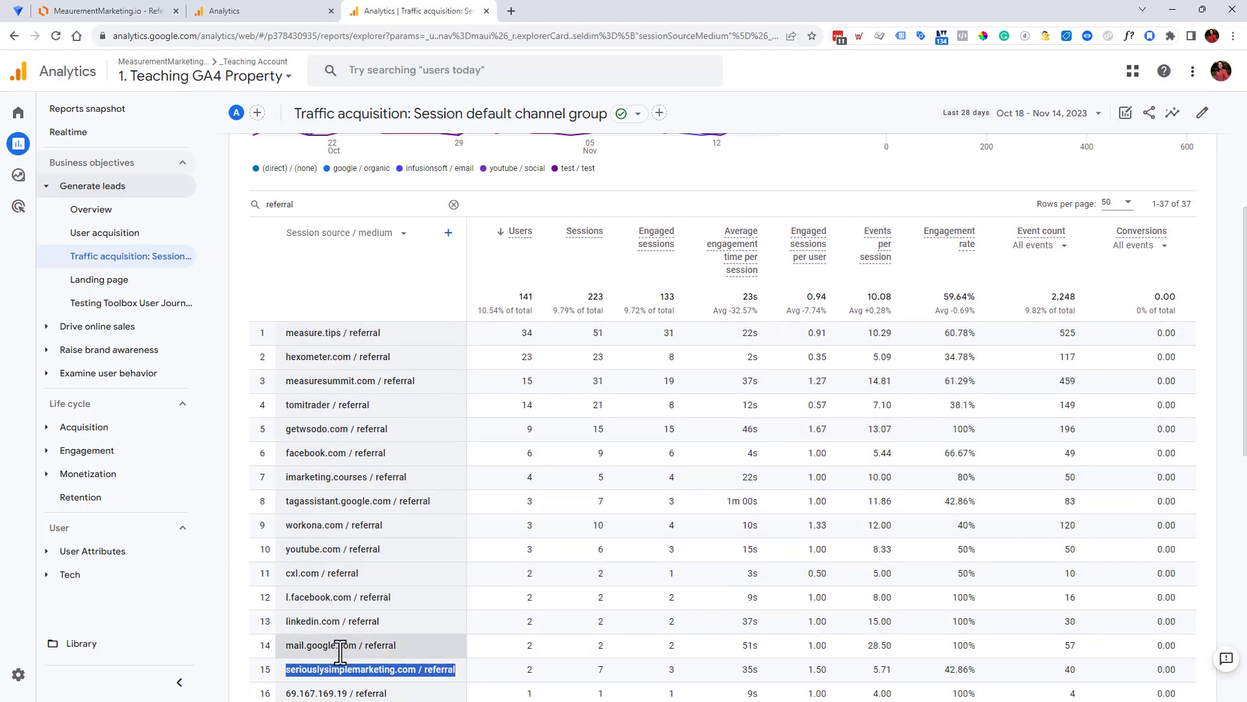
{"action": "double_click", "coordinate": [367, 381]}
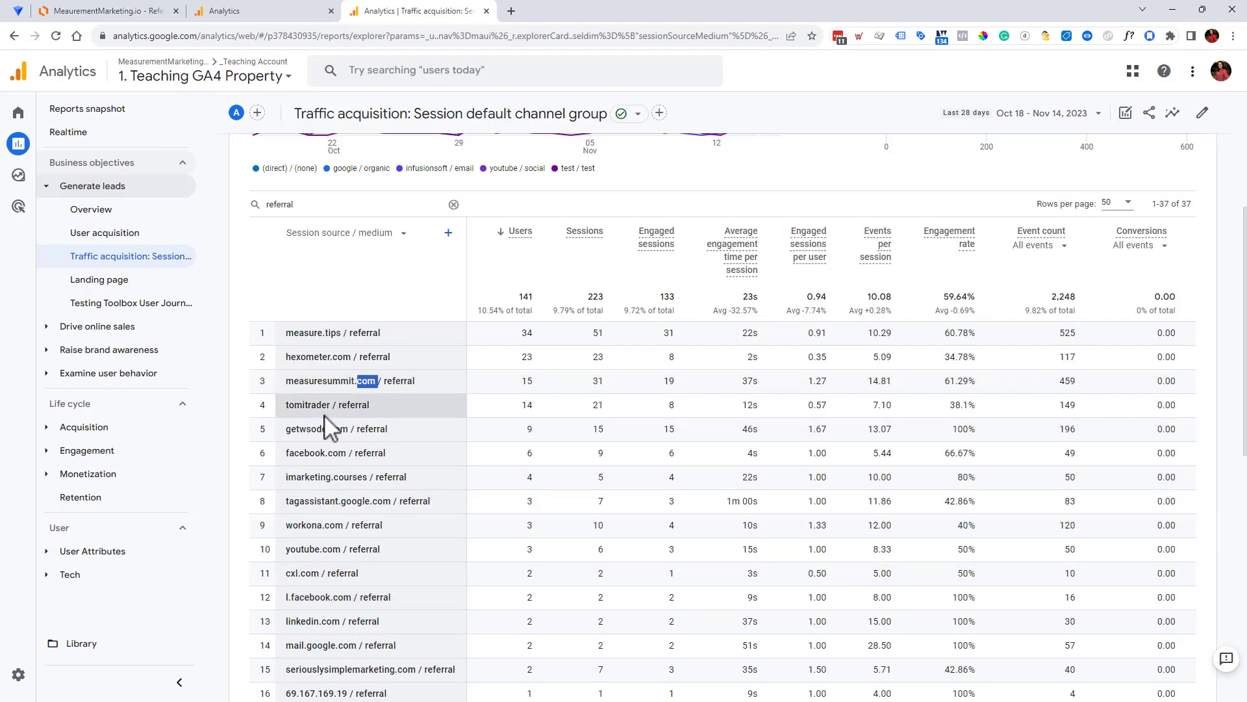
{"action": "scroll", "coordinate": [331, 478], "scroll_direction": "down", "scroll_amount": 3}
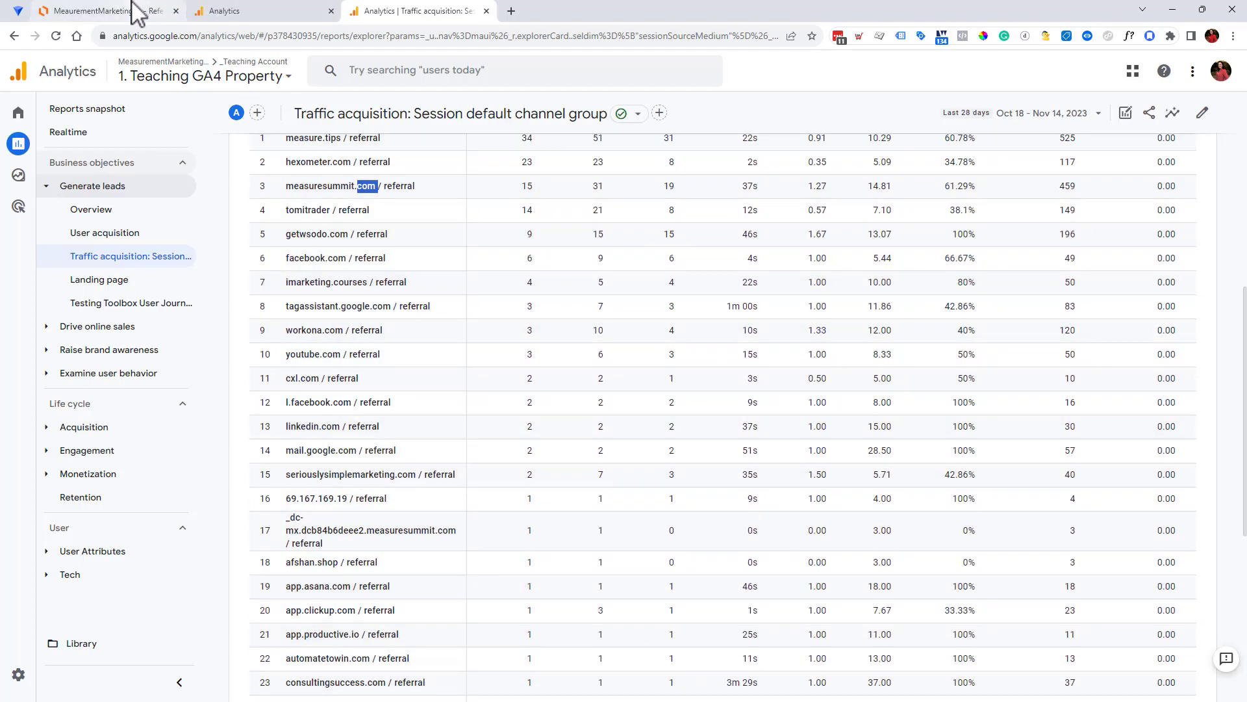
Step: In the Google tag's unwanted referrals list, add a condition for referral domains that contain infusionsoft.com
{"action": "left_click", "coordinate": [227, 11]}
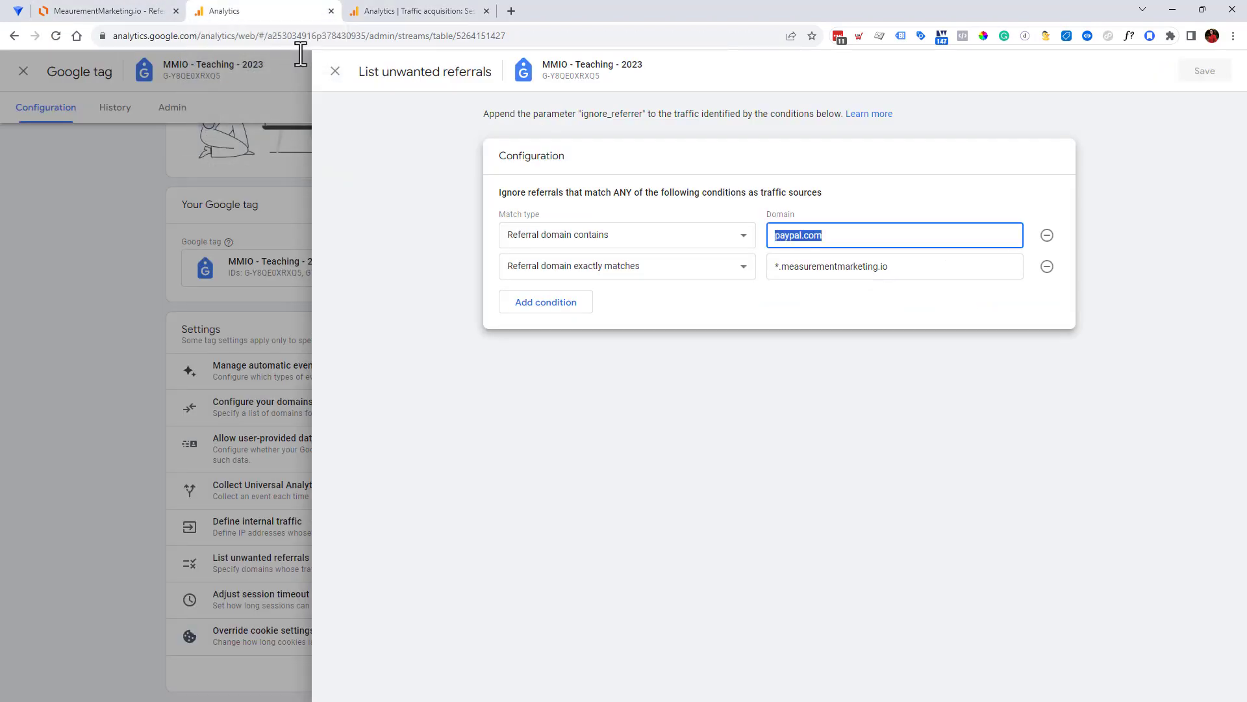
{"action": "left_click", "coordinate": [710, 303]}
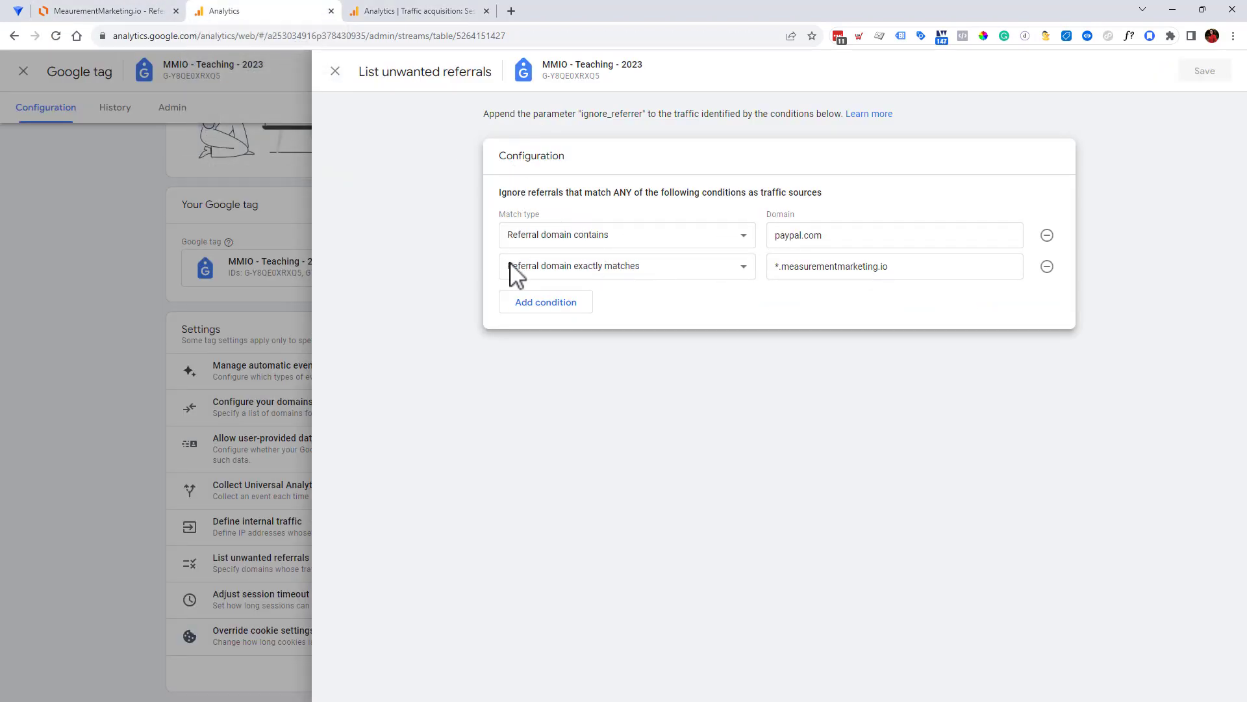
{"action": "left_click", "coordinate": [566, 266]}
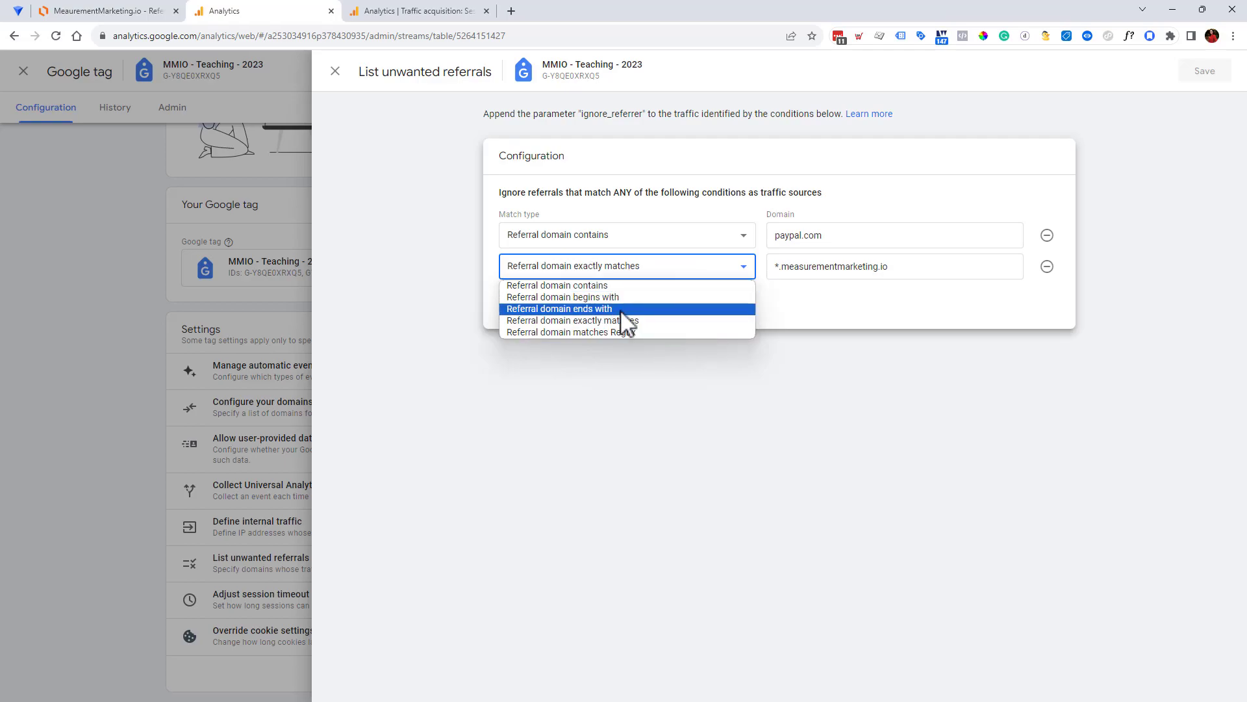
{"action": "left_click", "coordinate": [824, 290]}
{"action": "left_click", "coordinate": [567, 302]}
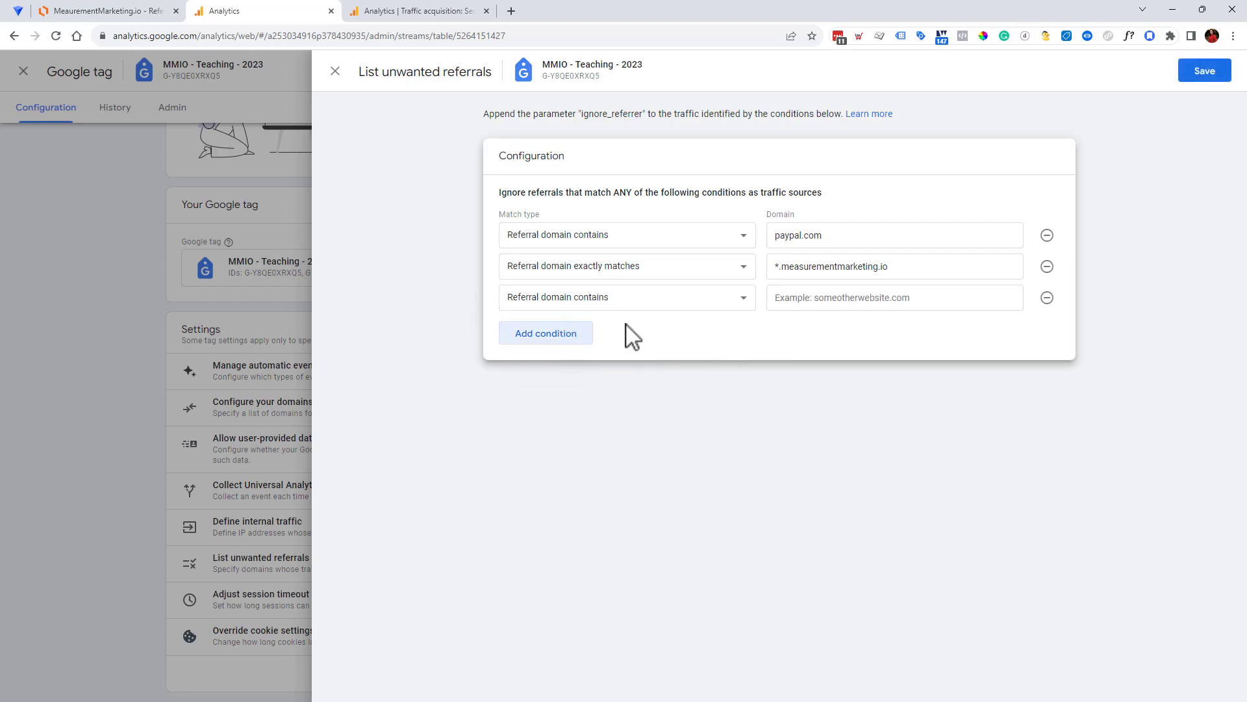
{"action": "left_click", "coordinate": [674, 274]}
{"action": "left_click", "coordinate": [907, 310]}
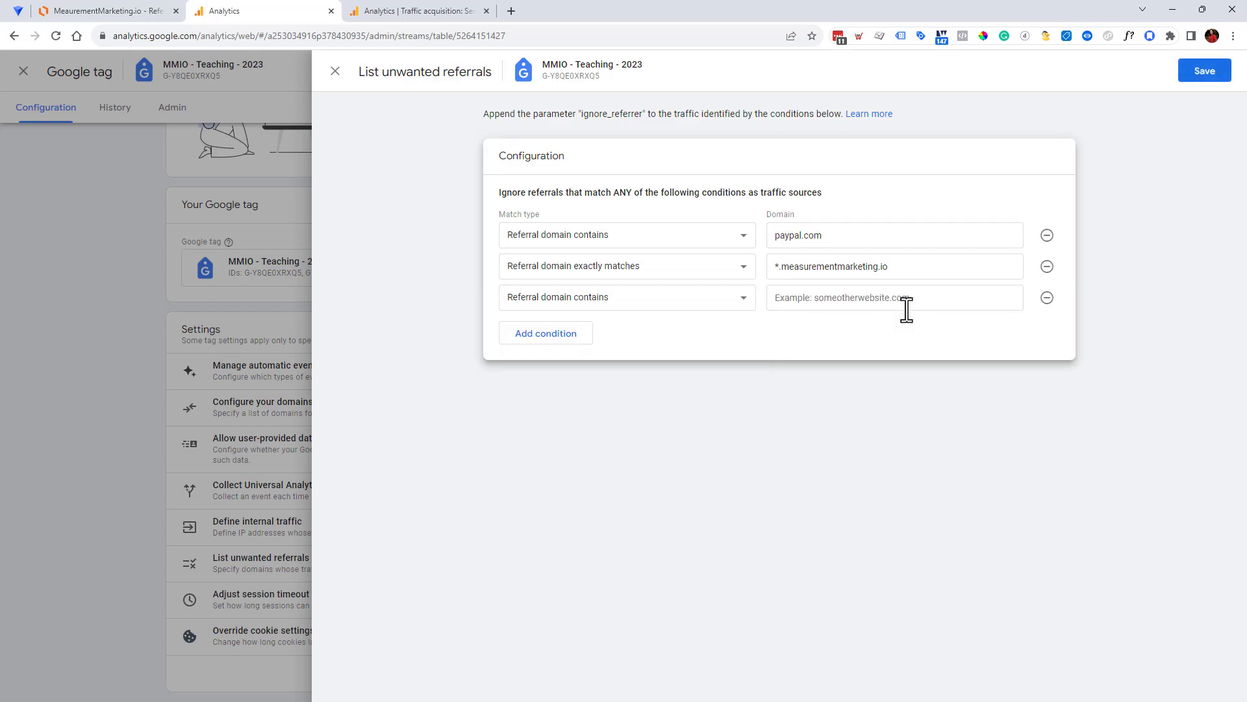
{"action": "left_click", "coordinate": [708, 304]}
{"action": "left_click", "coordinate": [813, 300]}
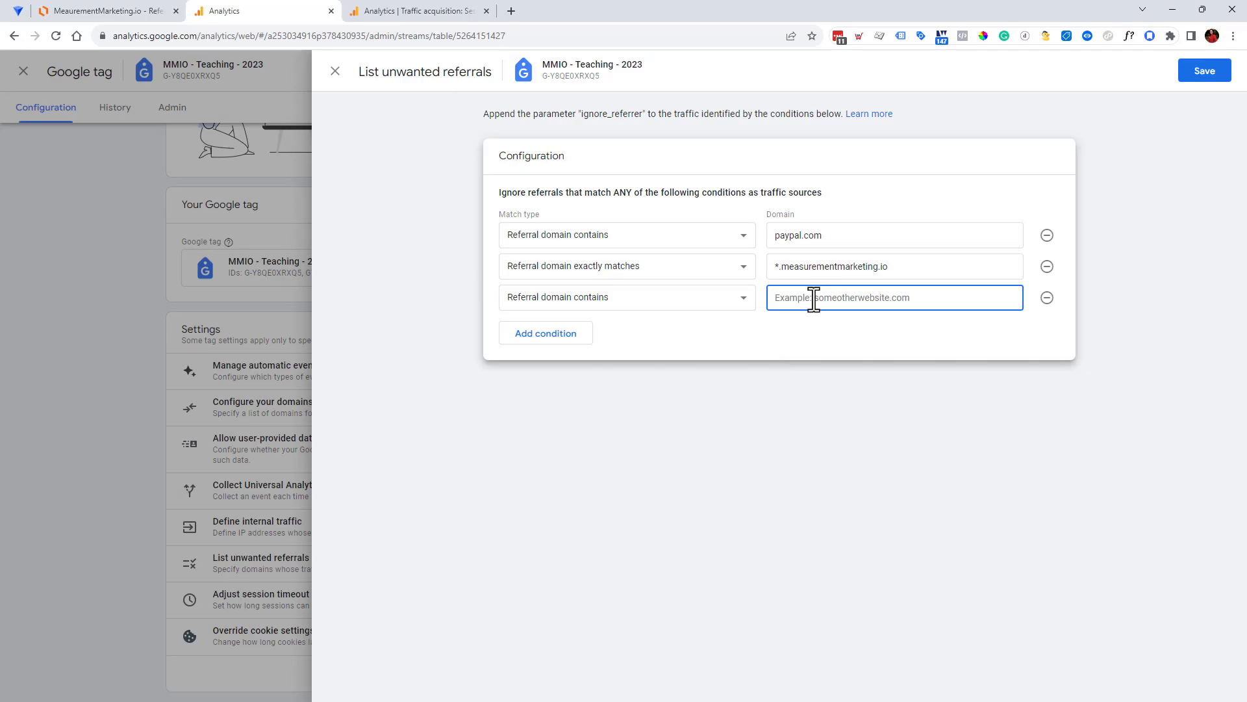
{"action": "type", "text": "infusionsoft.com"}
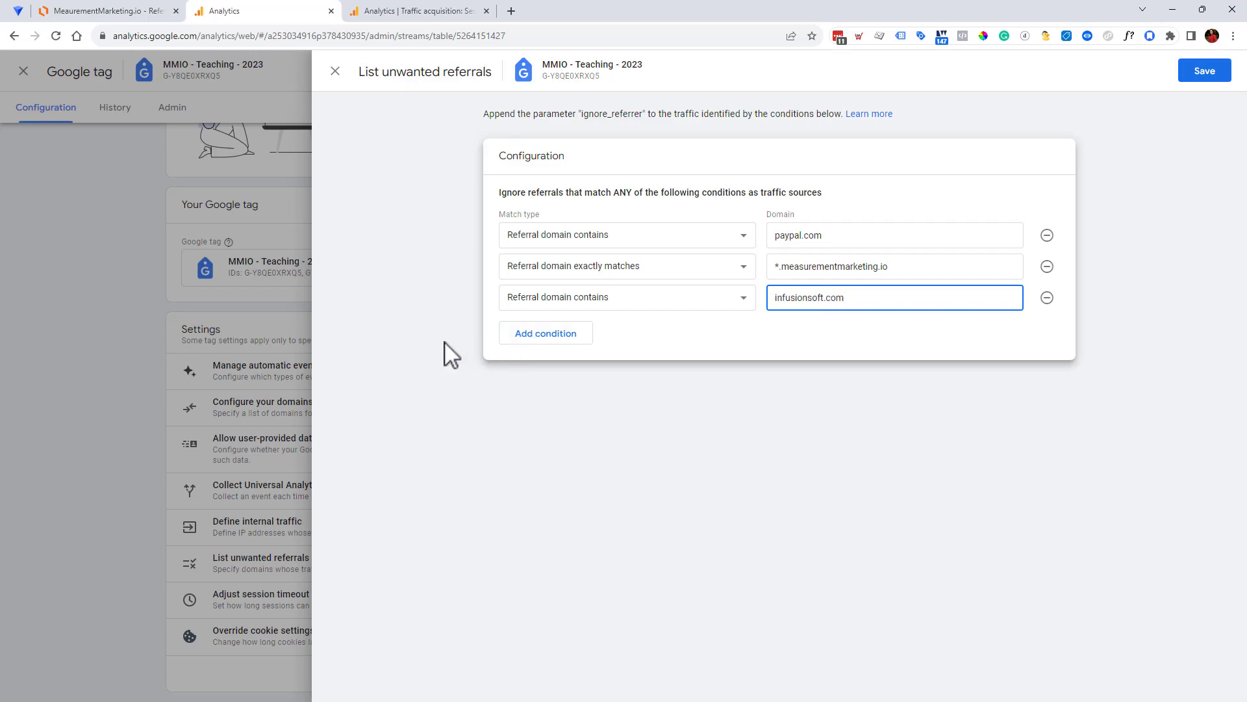
Step: Add another unwanted referral condition for referral domains that contain infusionsoft.app
{"action": "left_click", "coordinate": [544, 334]}
{"action": "left_click", "coordinate": [845, 337]}
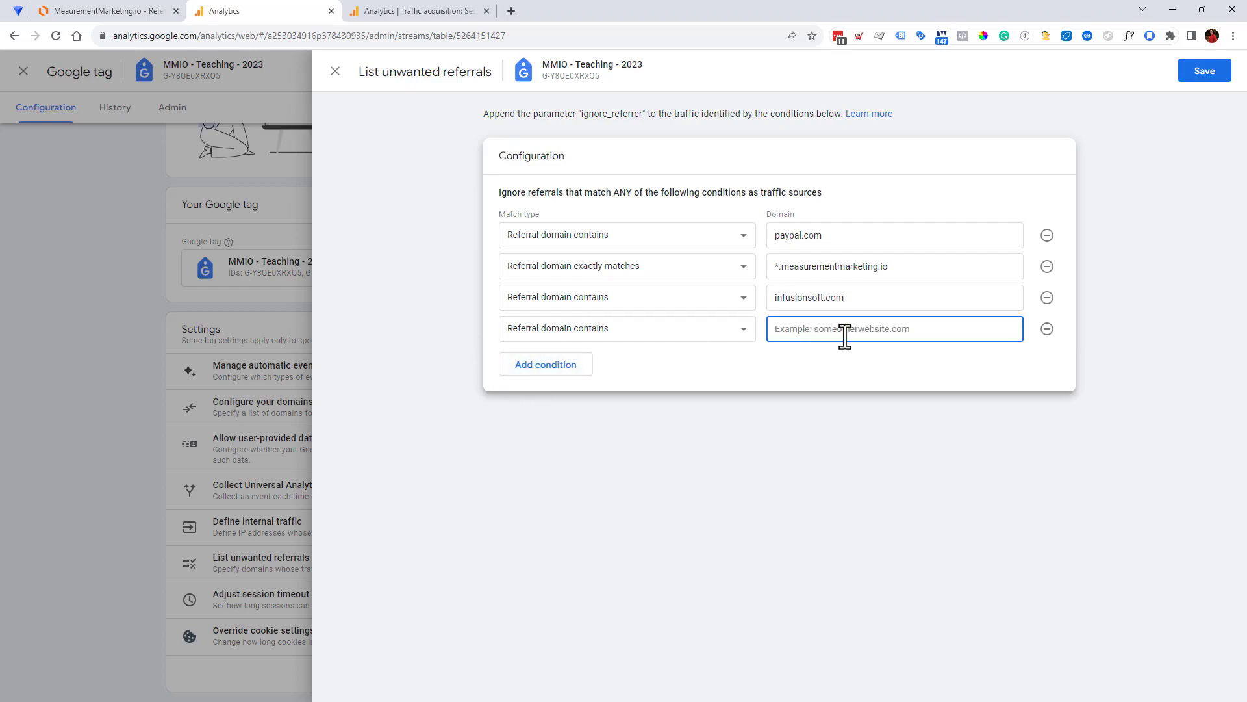
{"action": "type", "text": "infusionsoft.app"}
{"action": "left_click", "coordinate": [829, 372]}
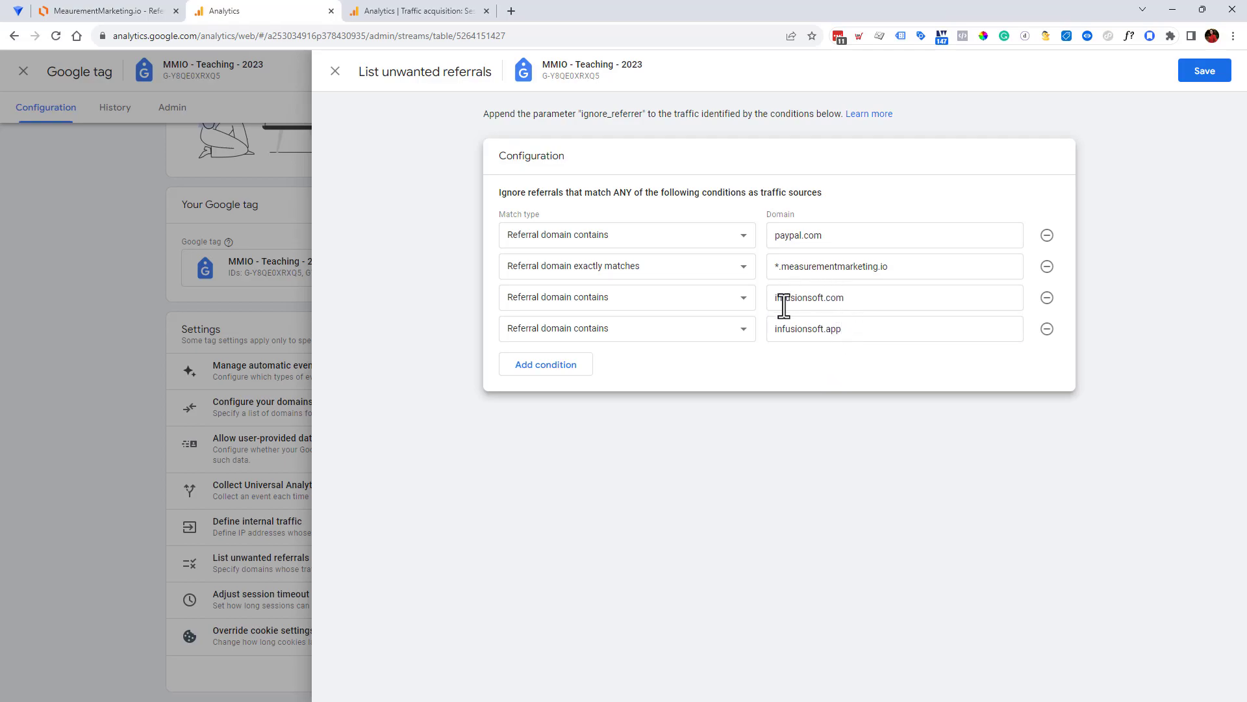
Step: Review the two infusionsoft domain entries and the match types available for the infusionsoft.app condition
{"action": "left_click", "coordinate": [844, 298]}
{"action": "left_click", "coordinate": [843, 331]}
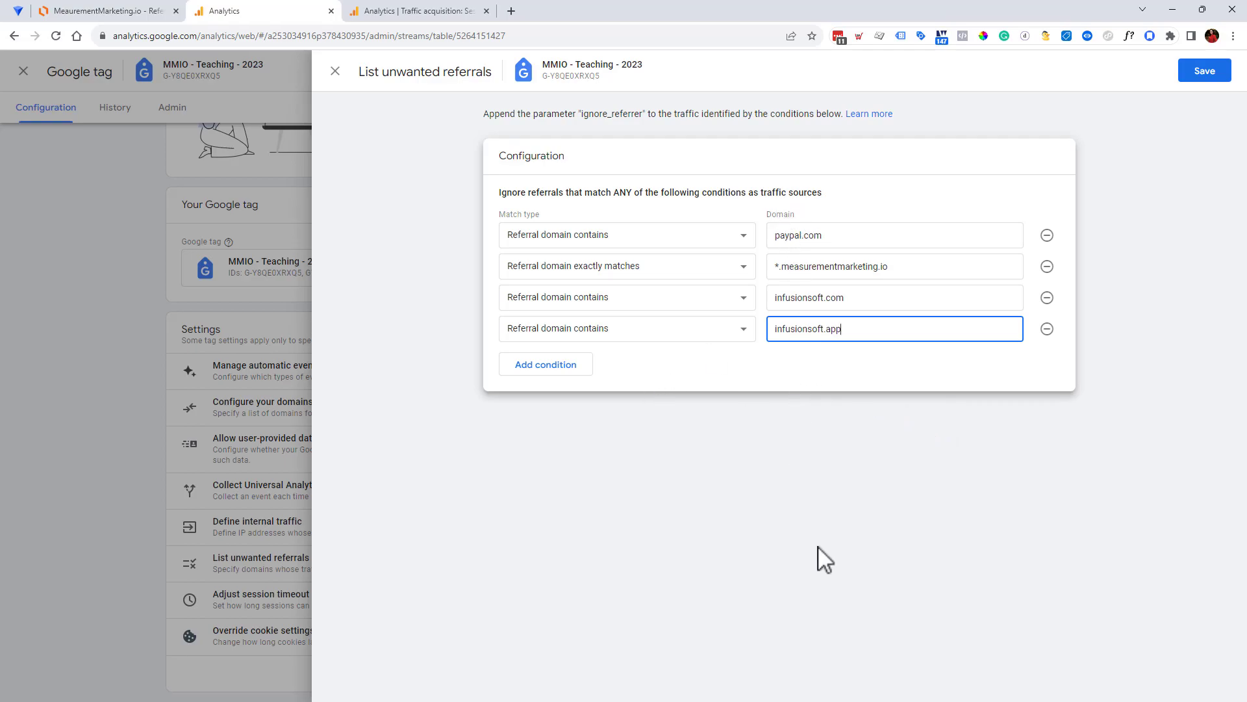
{"action": "left_click", "coordinate": [571, 325]}
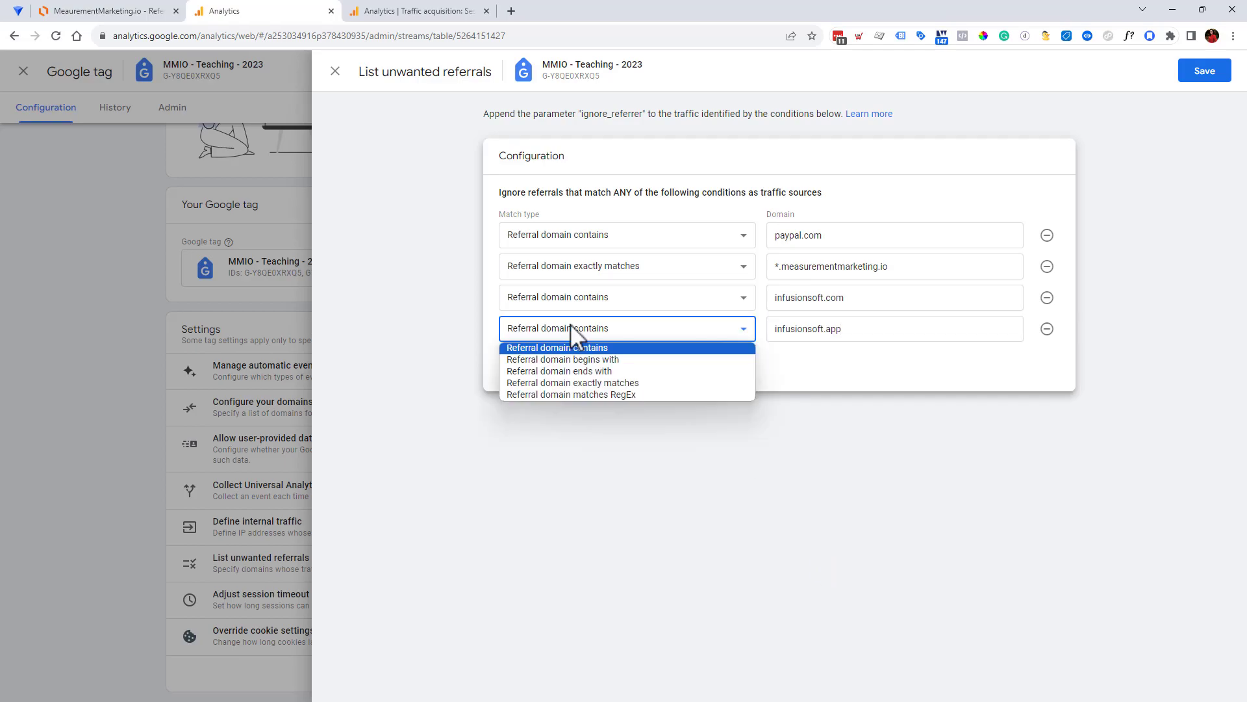
{"action": "left_click", "coordinate": [861, 451]}
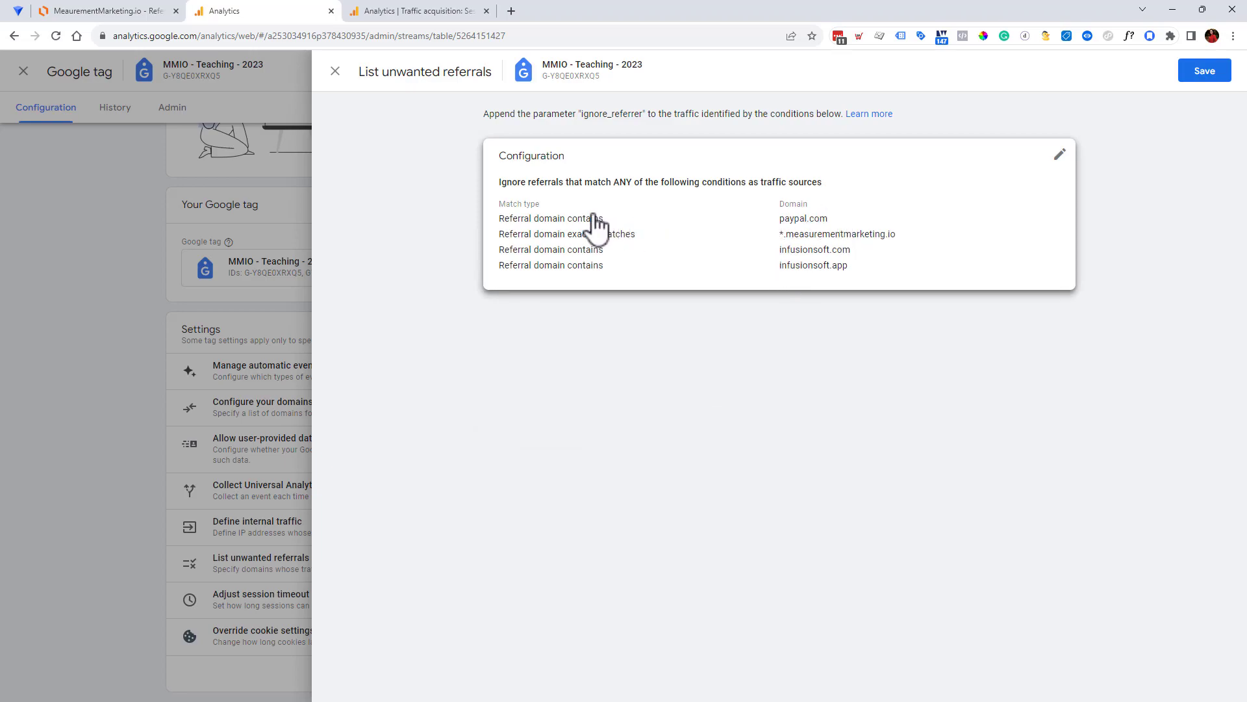
{"action": "left_click", "coordinate": [744, 278]}
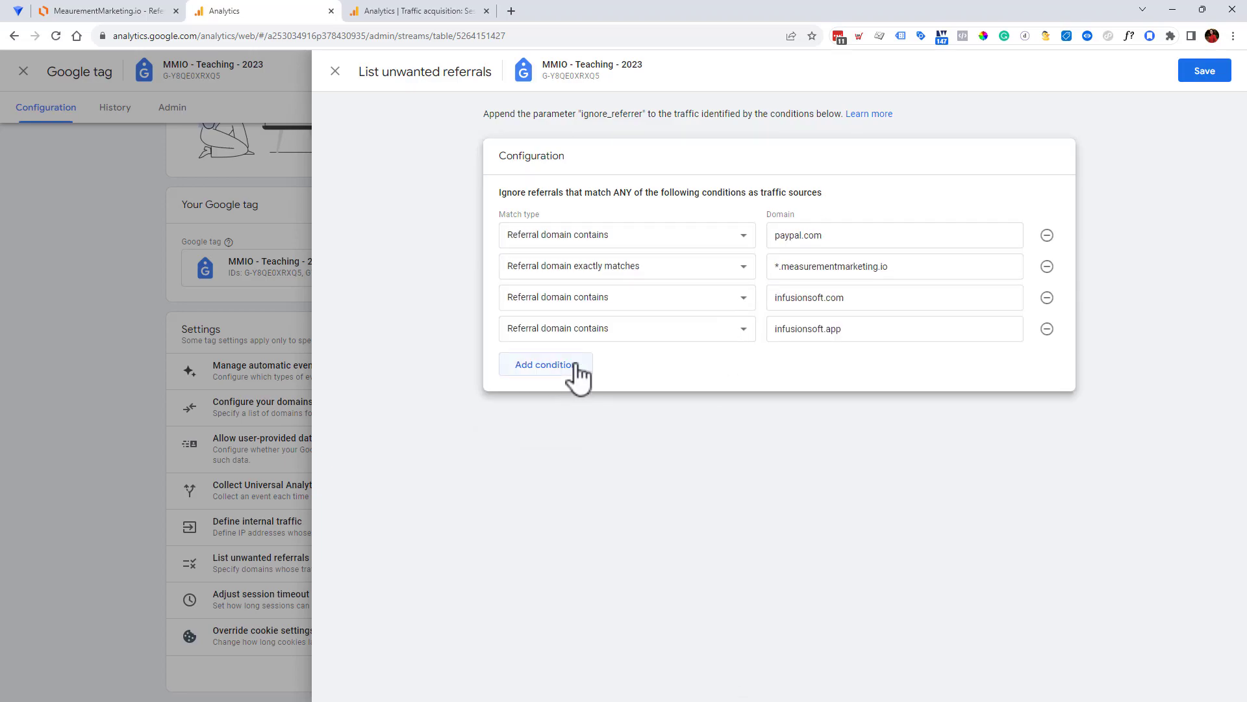
Step: Change the *.measurementmarketing.io condition's match type to Referral domain matches RegEx and save the unwanted referrals list
{"action": "left_click_drag", "start_coordinate": [790, 268], "coordinate": [778, 268]}
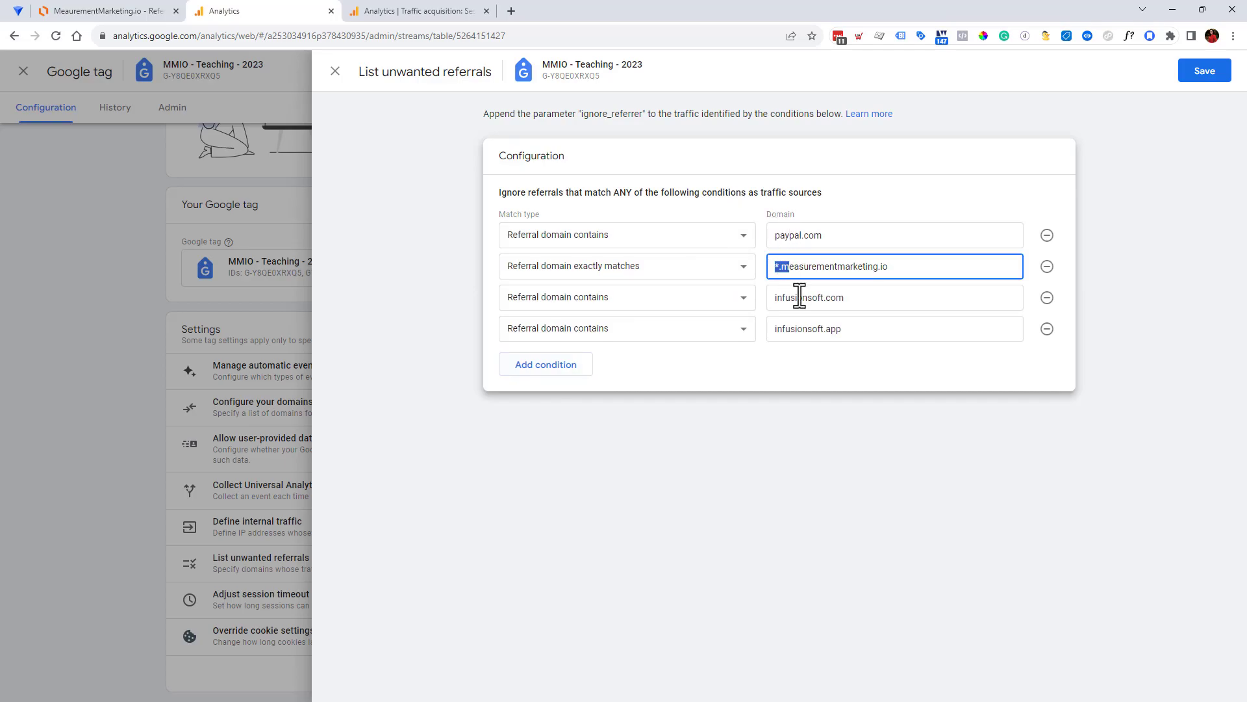
{"action": "left_click", "coordinate": [711, 266]}
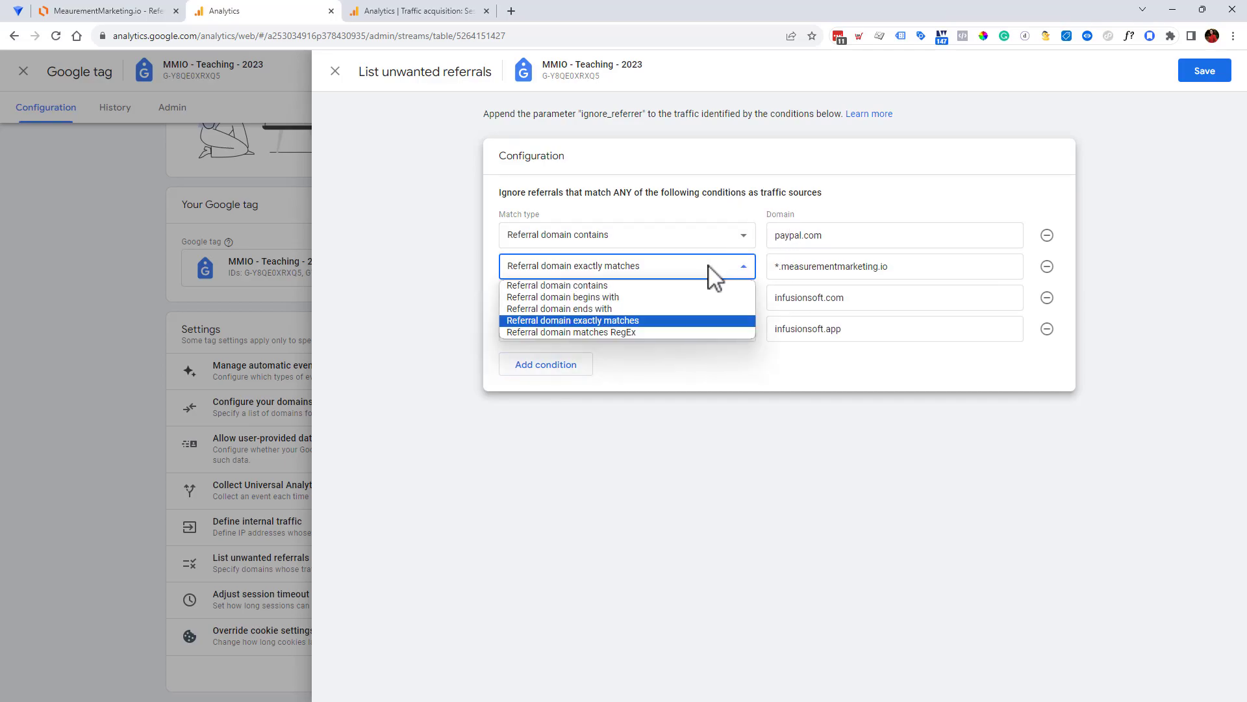
{"action": "left_click", "coordinate": [699, 332]}
{"action": "left_click", "coordinate": [795, 269]}
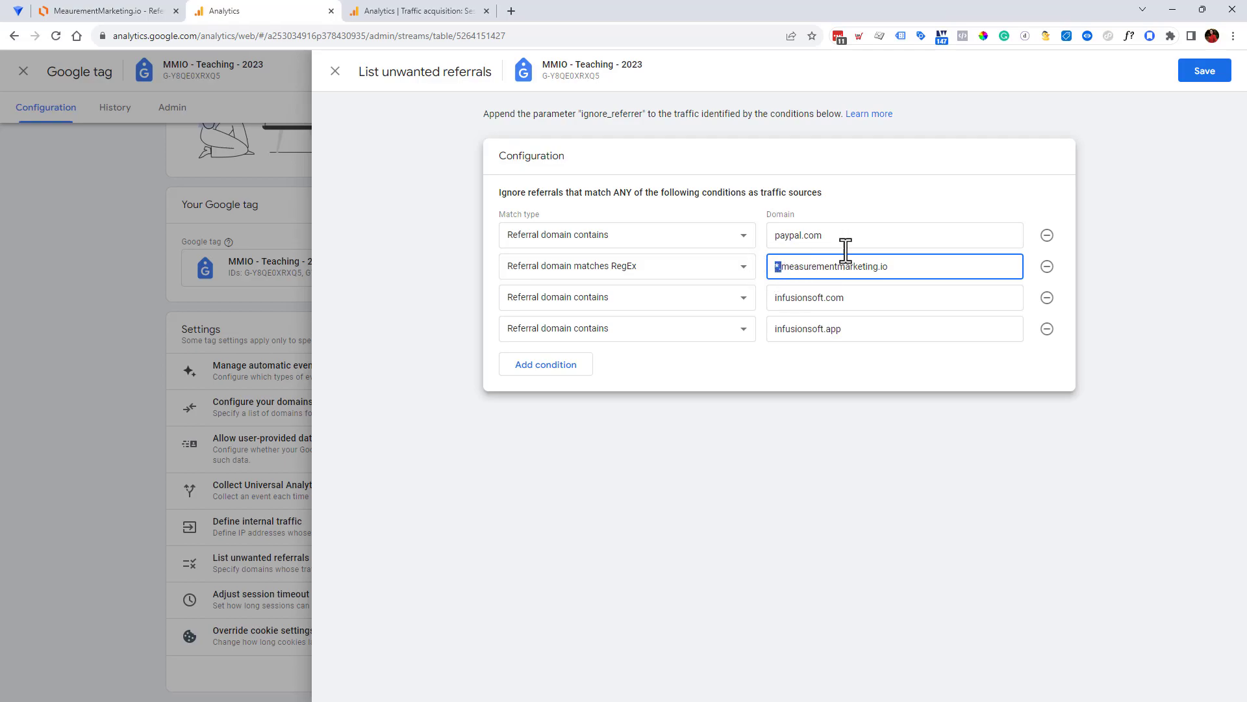
{"action": "left_click", "coordinate": [1208, 73]}
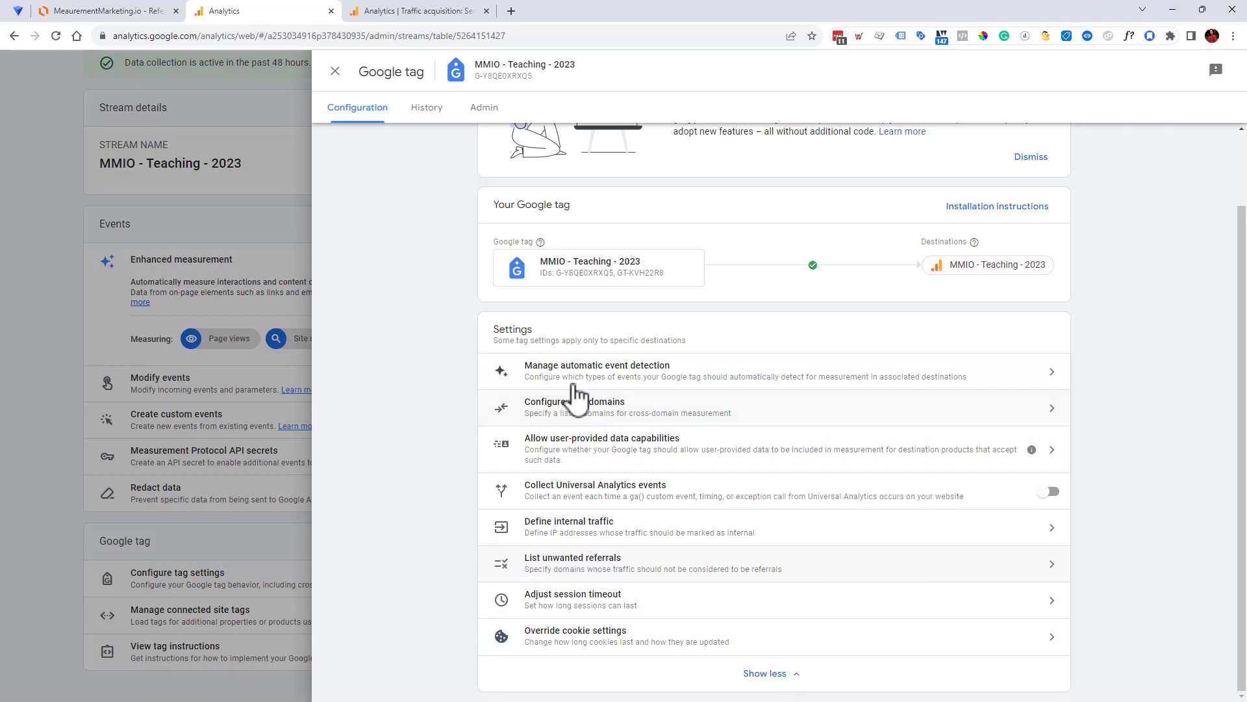
Step: Open the Google tag's domain configuration to view its cross-domain linking conditions
{"action": "left_click", "coordinate": [570, 410]}
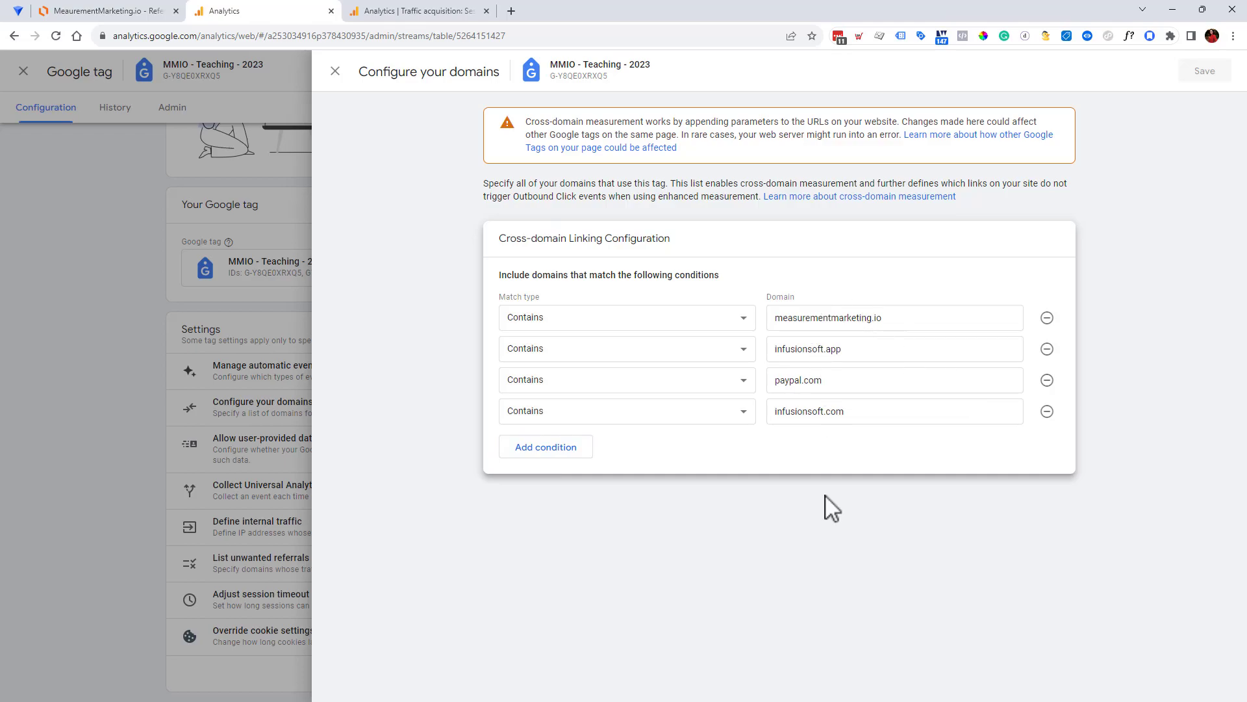
Step: Compare the unwanted referrals list with the cross-domain linking domains, and return to the Google tag's settings overview
{"action": "left_click", "coordinate": [201, 473]}
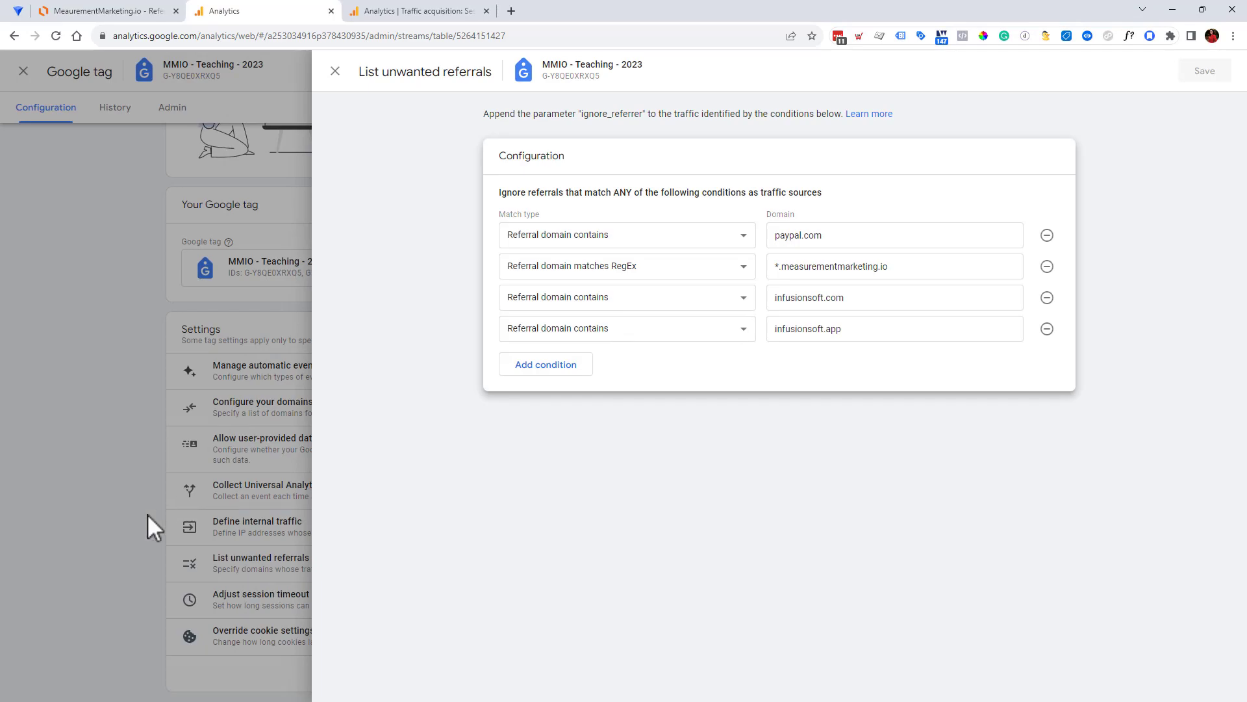
{"action": "left_click", "coordinate": [201, 482]}
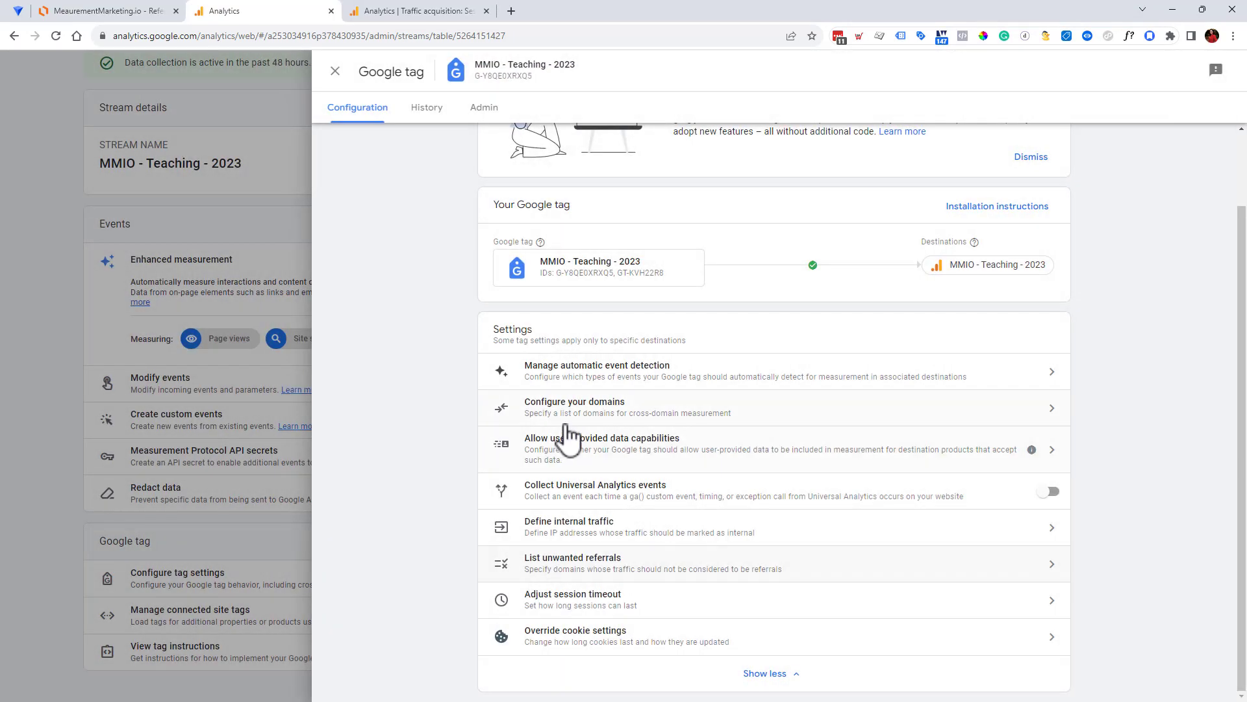
{"action": "left_click", "coordinate": [567, 419]}
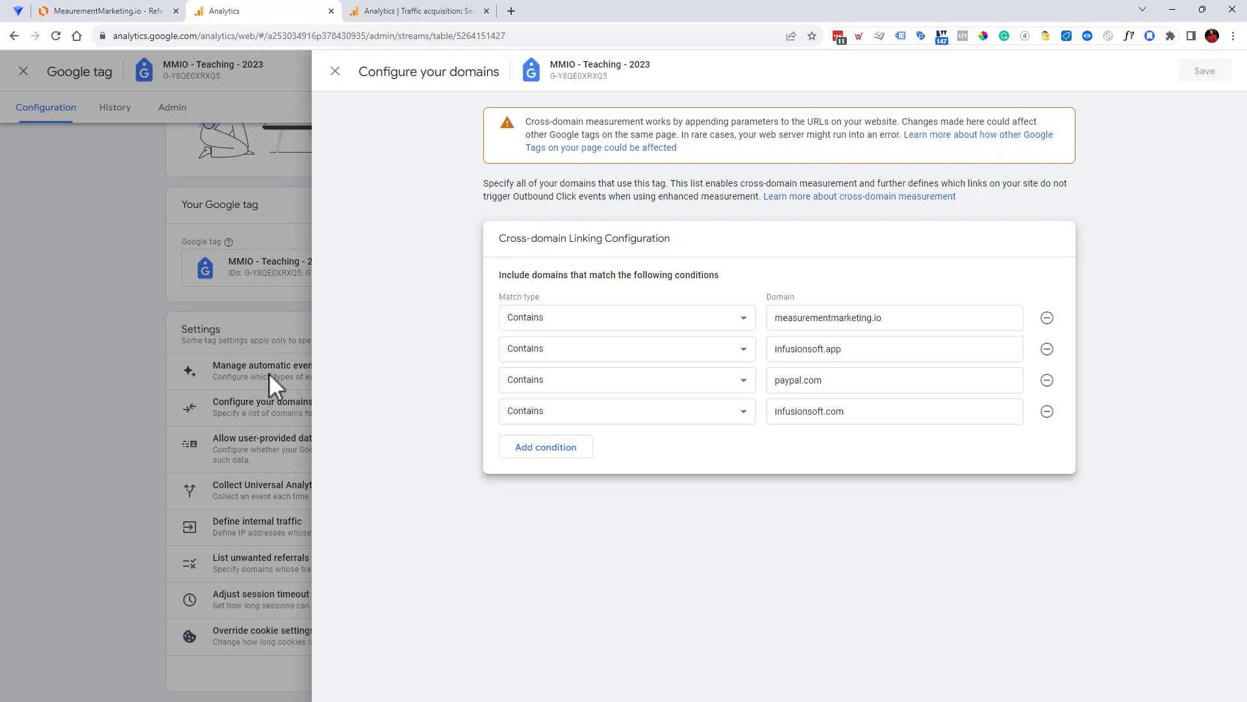
{"action": "left_click", "coordinate": [202, 361]}
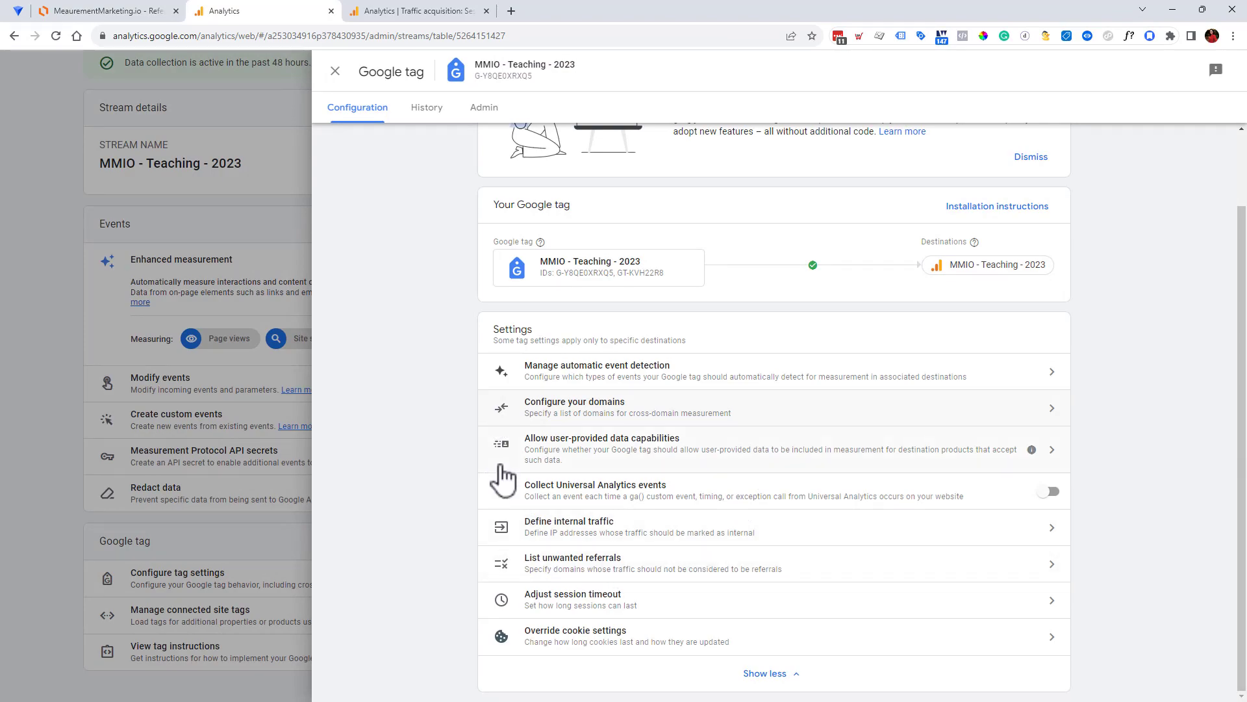
{"action": "left_click", "coordinate": [640, 567]}
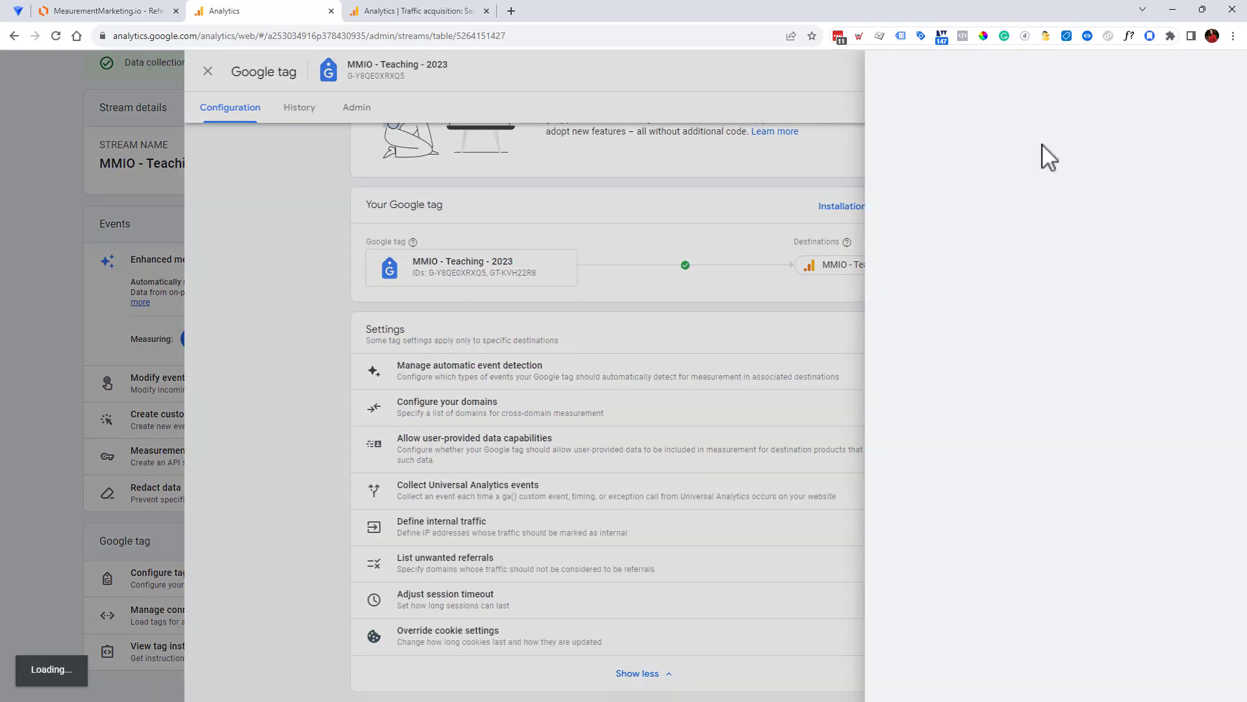
{"action": "left_click", "coordinate": [294, 317]}
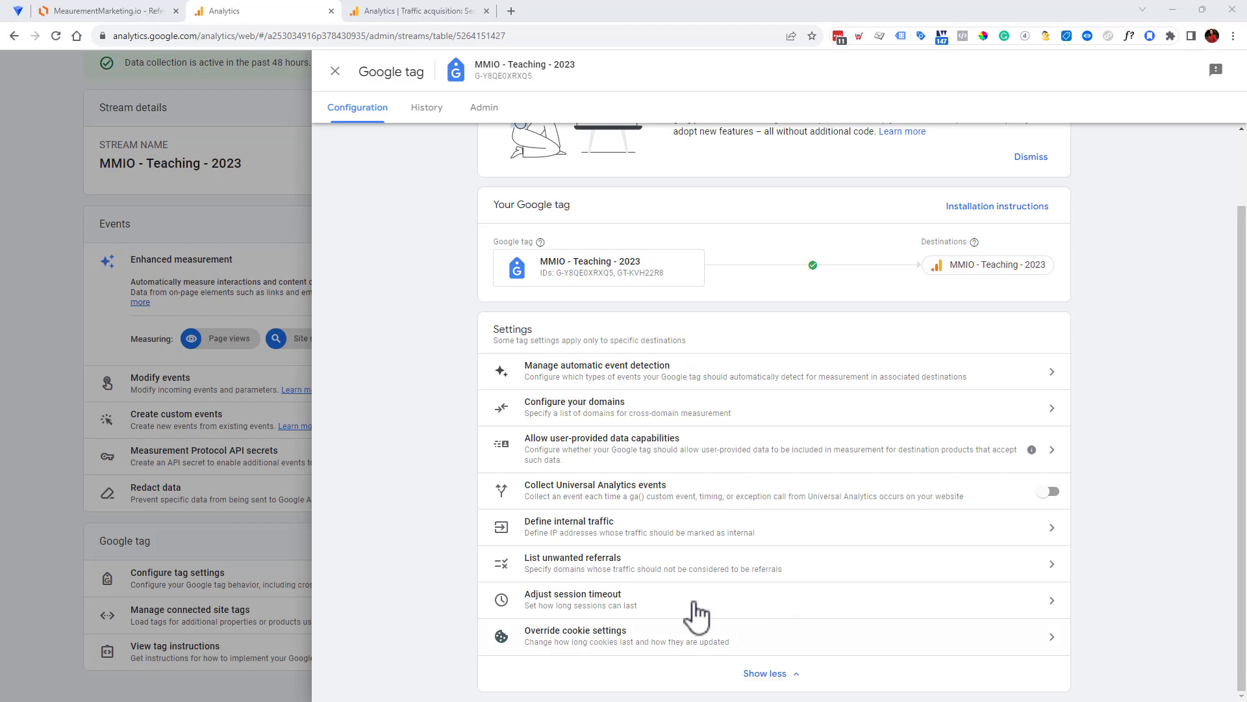
Step: View the traffic acquisition report filtered to referral sources from its charts down, and minimize the browser to reveal the slides
{"action": "left_click", "coordinate": [416, 11]}
{"action": "scroll", "coordinate": [404, 374], "scroll_direction": "up", "scroll_amount": 4}
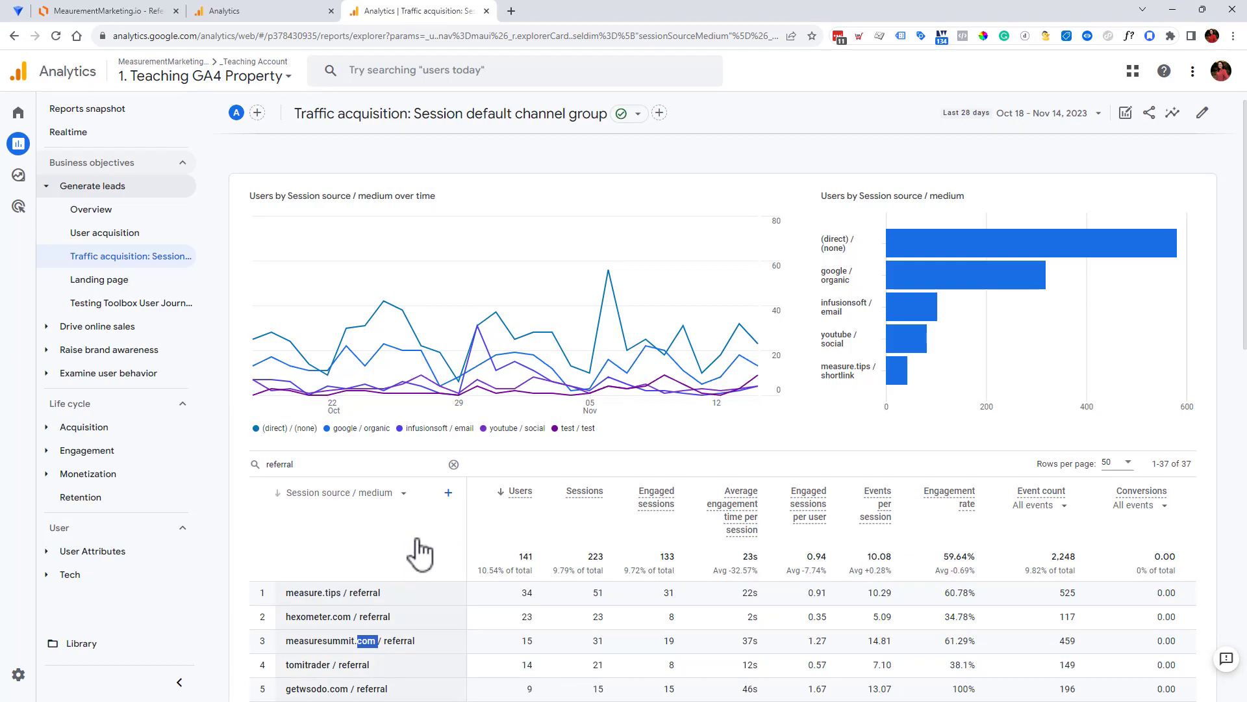
{"action": "left_click", "coordinate": [1173, 10]}
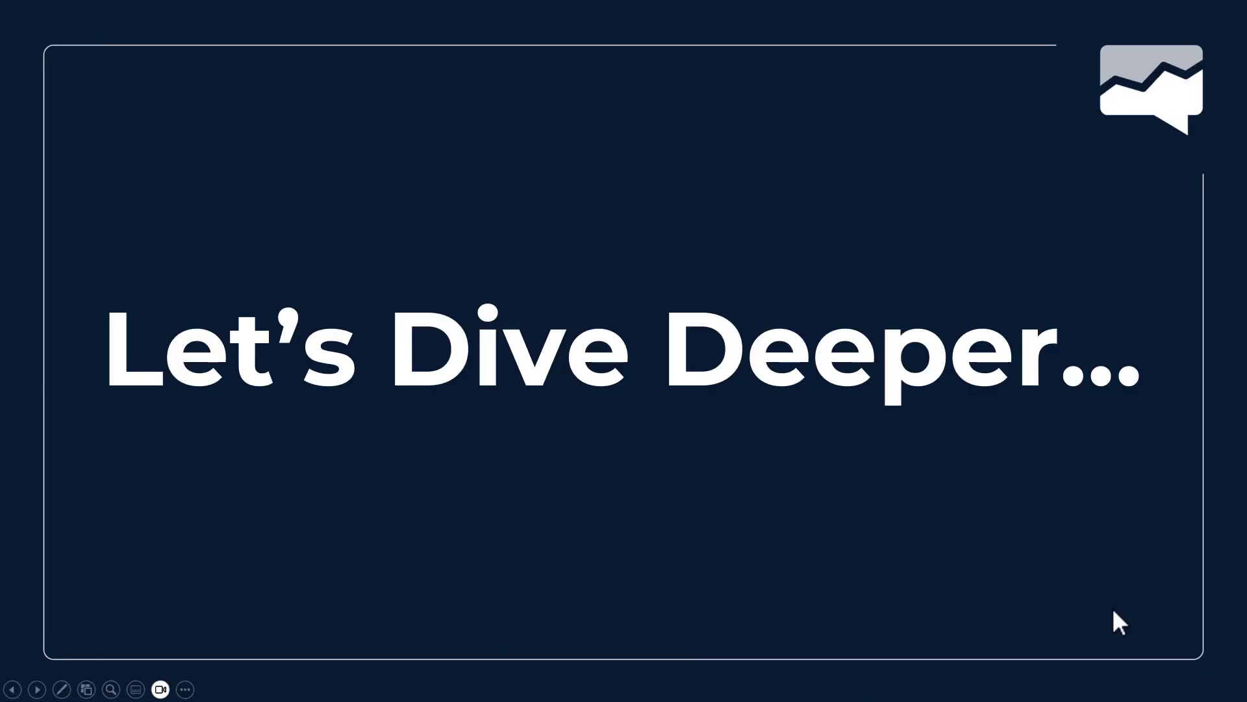